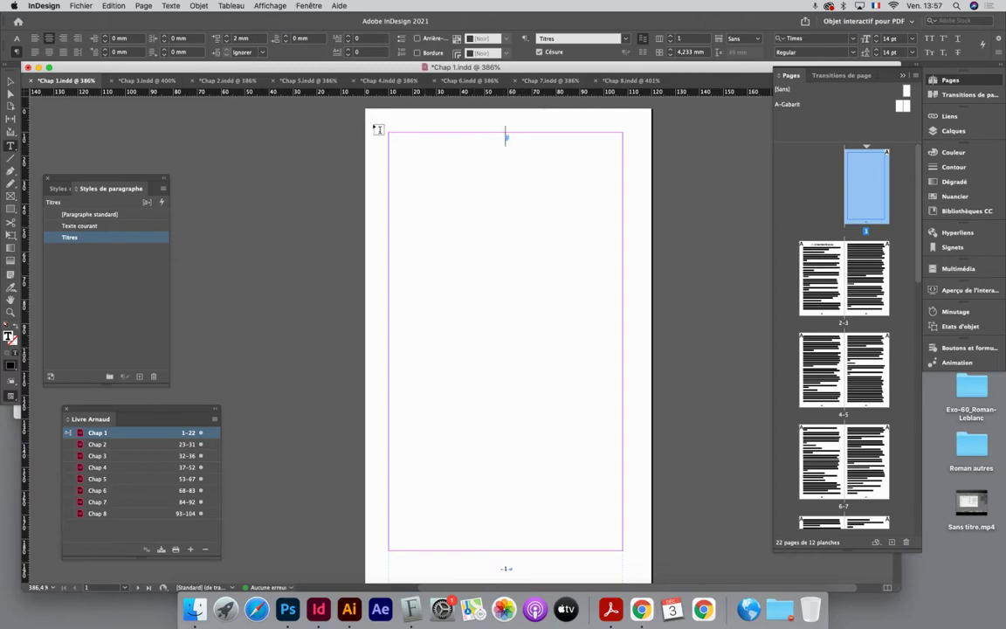
Open the table of contents settings for the Chap 1 document and include the Titres paragraph style.
{"action": "left_click", "coordinate": [149, 79]}
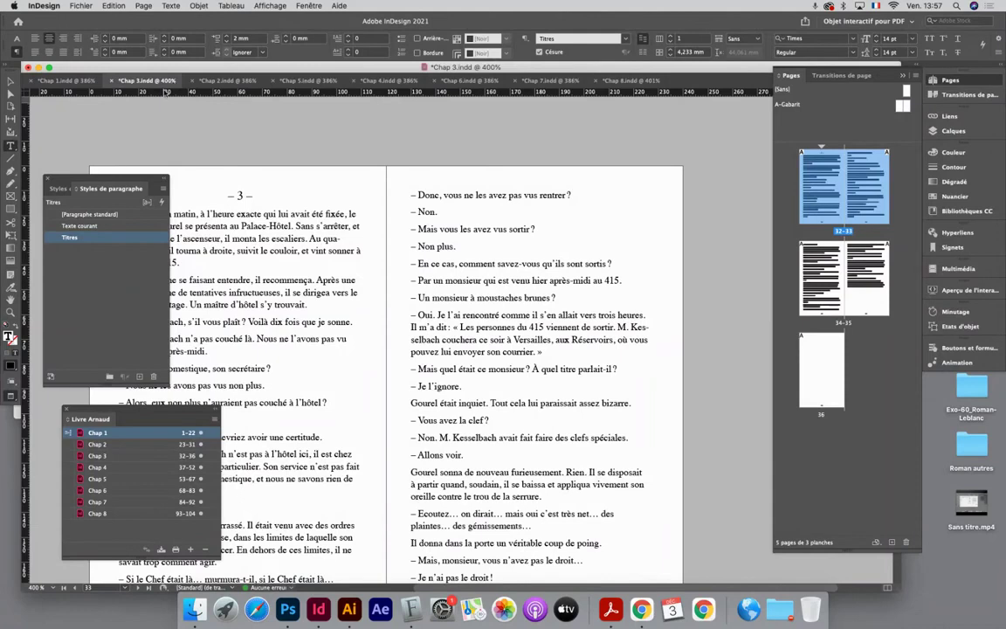
{"action": "left_click", "coordinate": [75, 84]}
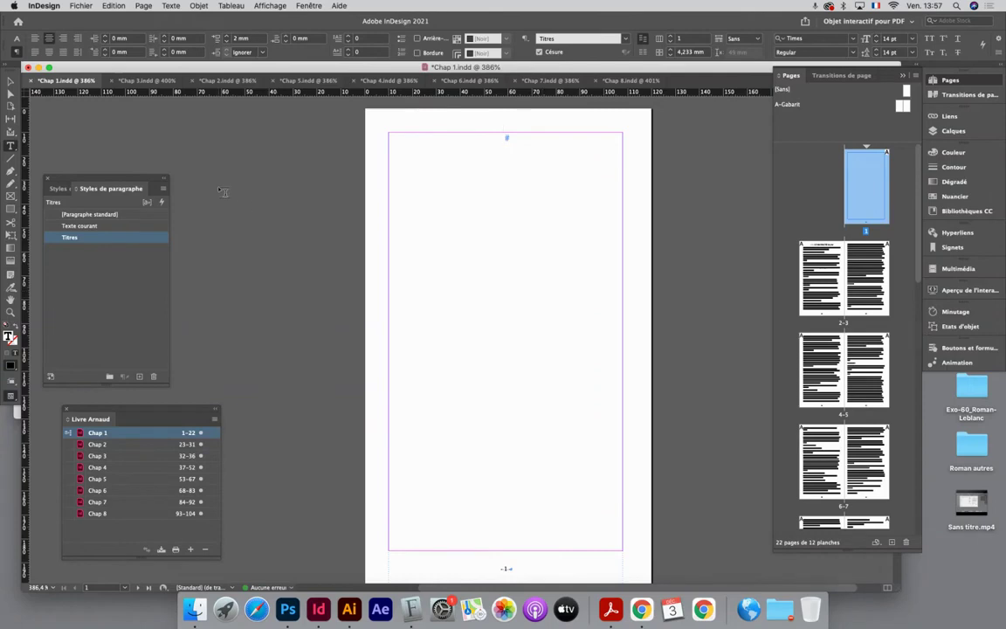
{"action": "left_click", "coordinate": [150, 7]}
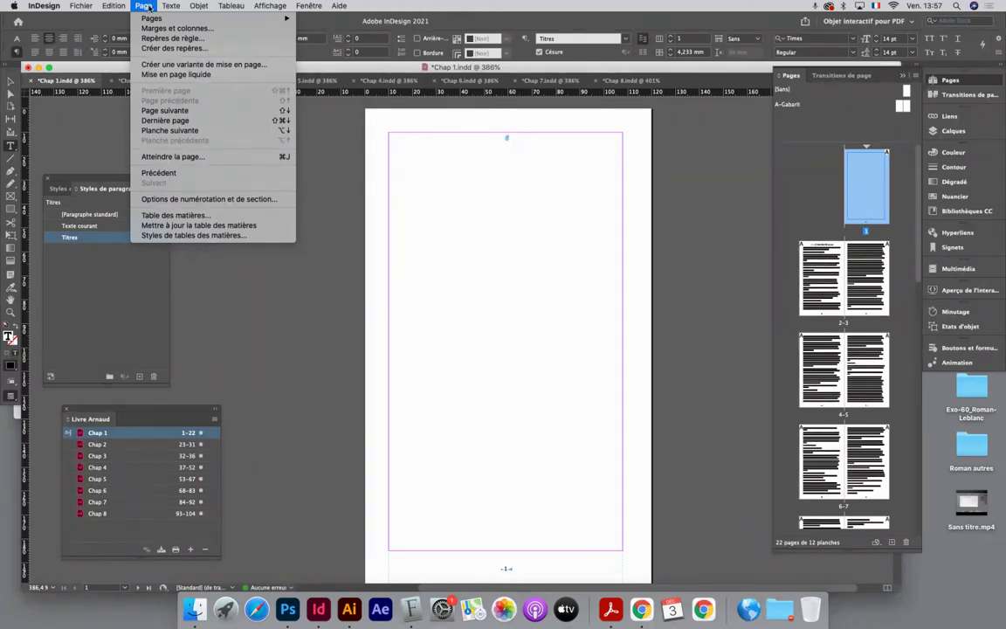
{"action": "left_click", "coordinate": [171, 215]}
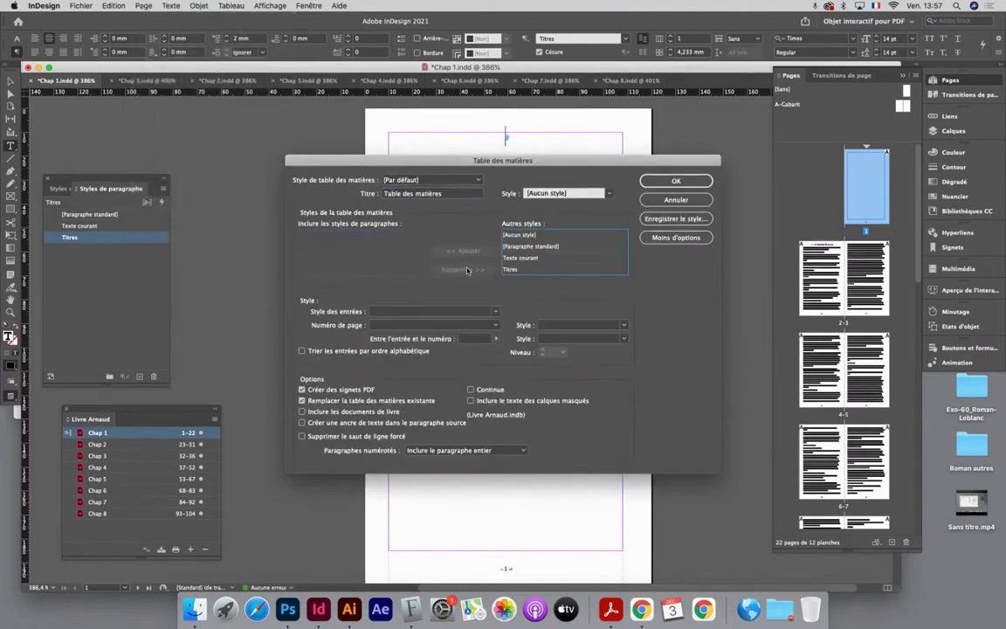
{"action": "left_click", "coordinate": [672, 238]}
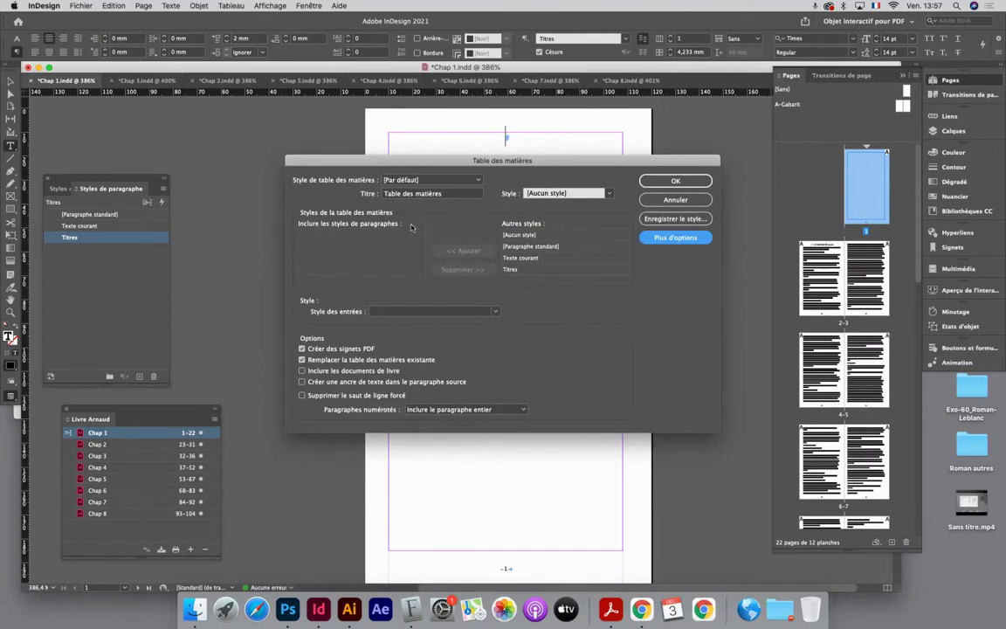
{"action": "left_click_drag", "start_coordinate": [396, 162], "coordinate": [381, 194]}
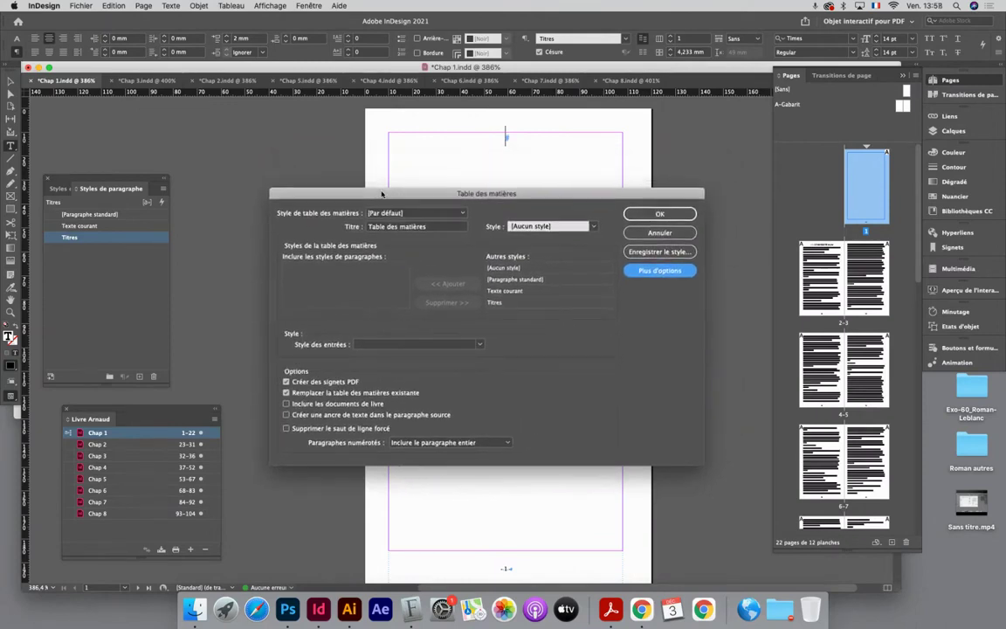
{"action": "left_click", "coordinate": [525, 304]}
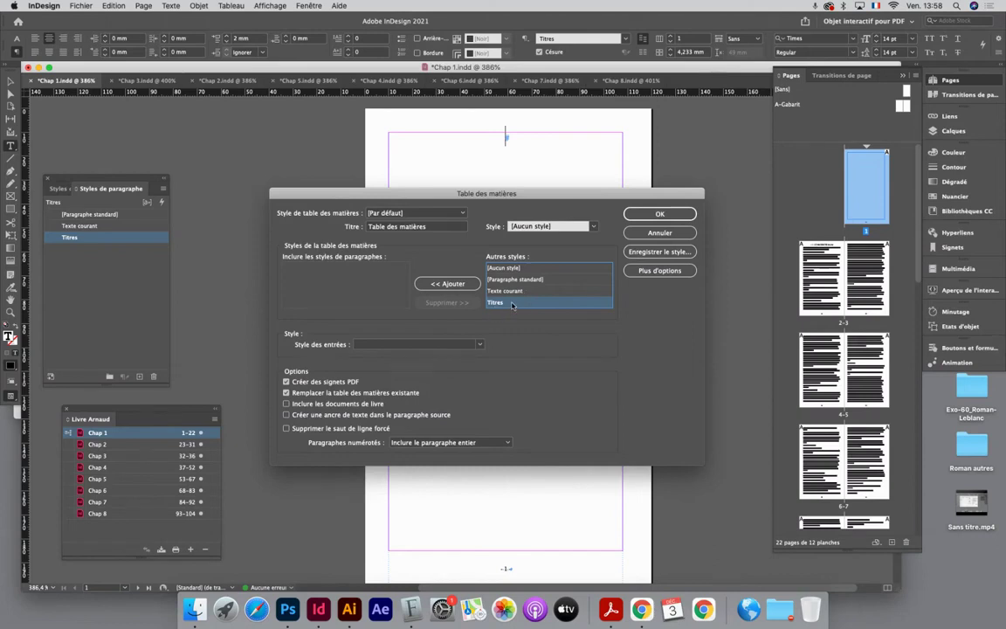
{"action": "left_click", "coordinate": [449, 285]}
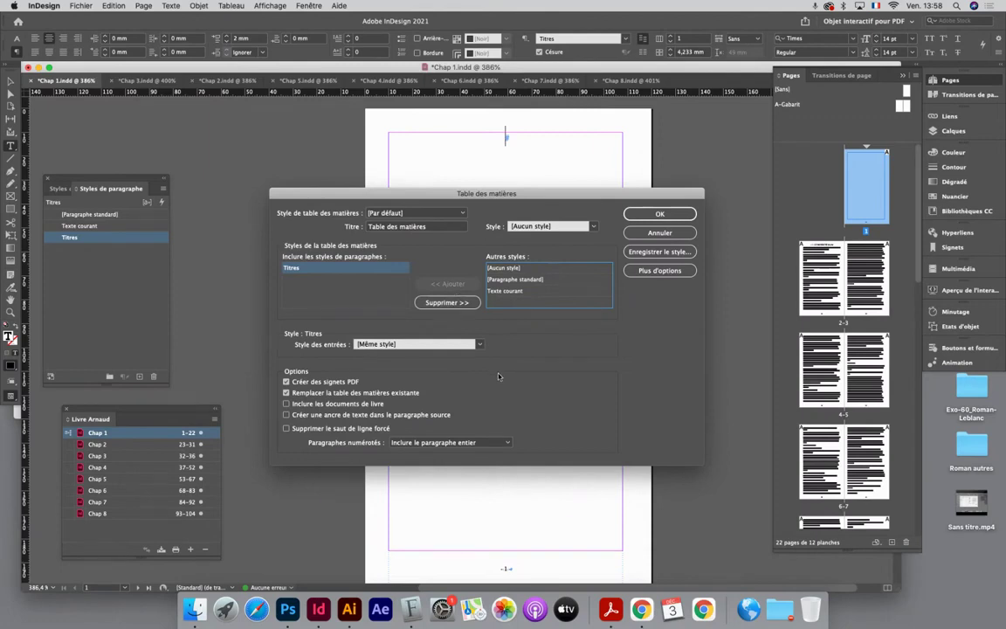
Show the extended options, place the page number after the entry and include the book documents.
{"action": "left_click", "coordinate": [661, 272]}
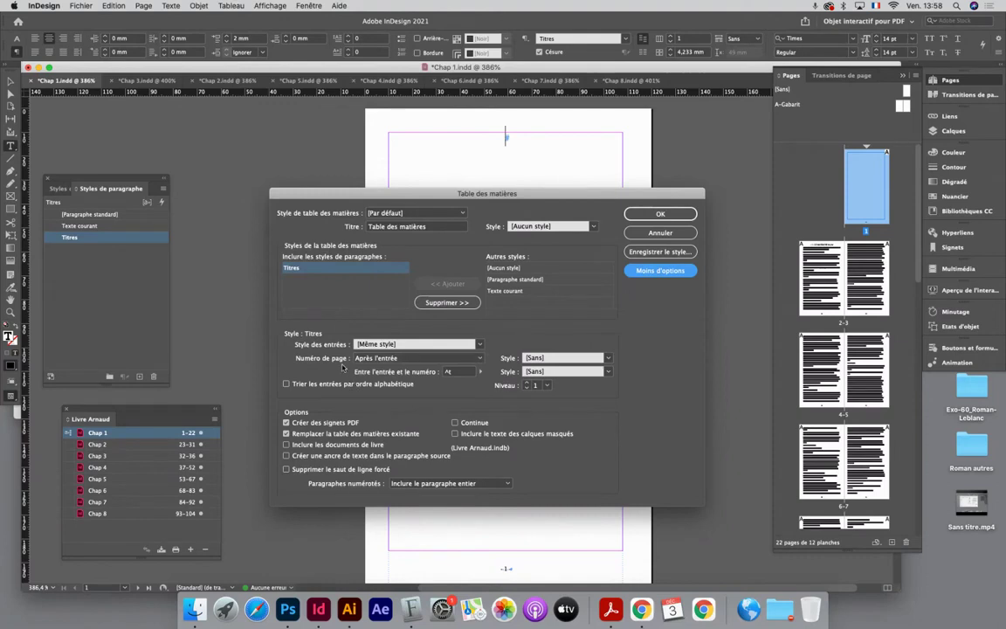
{"action": "left_click", "coordinate": [480, 359]}
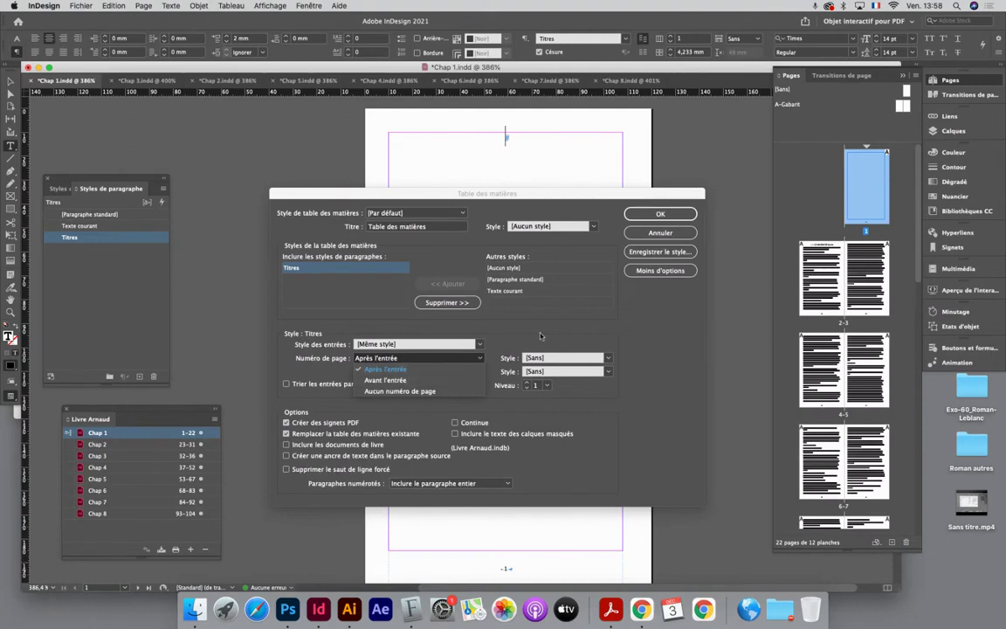
{"action": "left_click", "coordinate": [413, 369]}
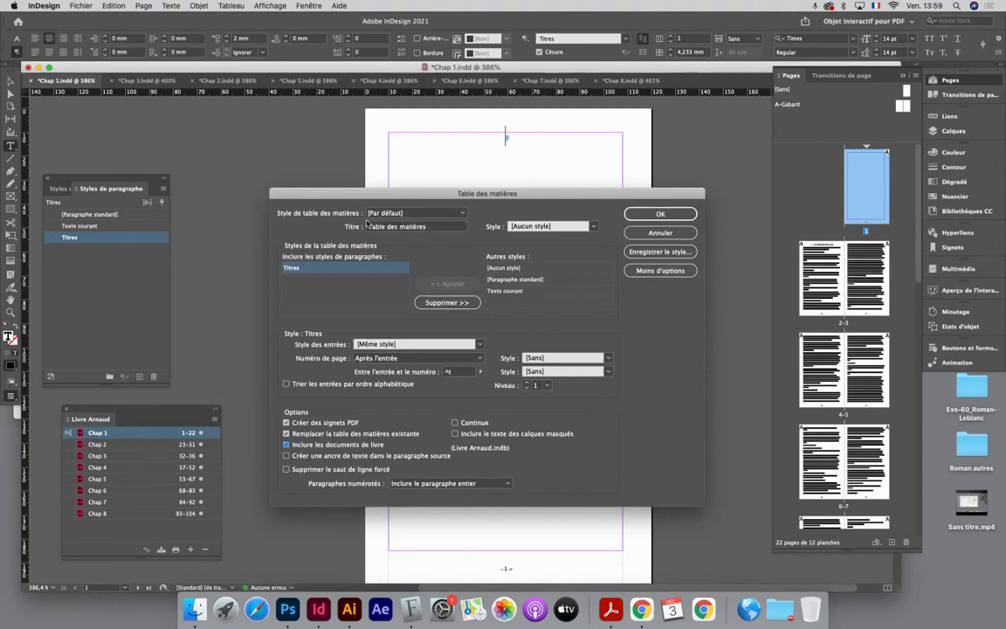
Title the table of contents "Sommaire" and generate it in the text frame on page 1.
{"action": "triple_click", "coordinate": [384, 226]}
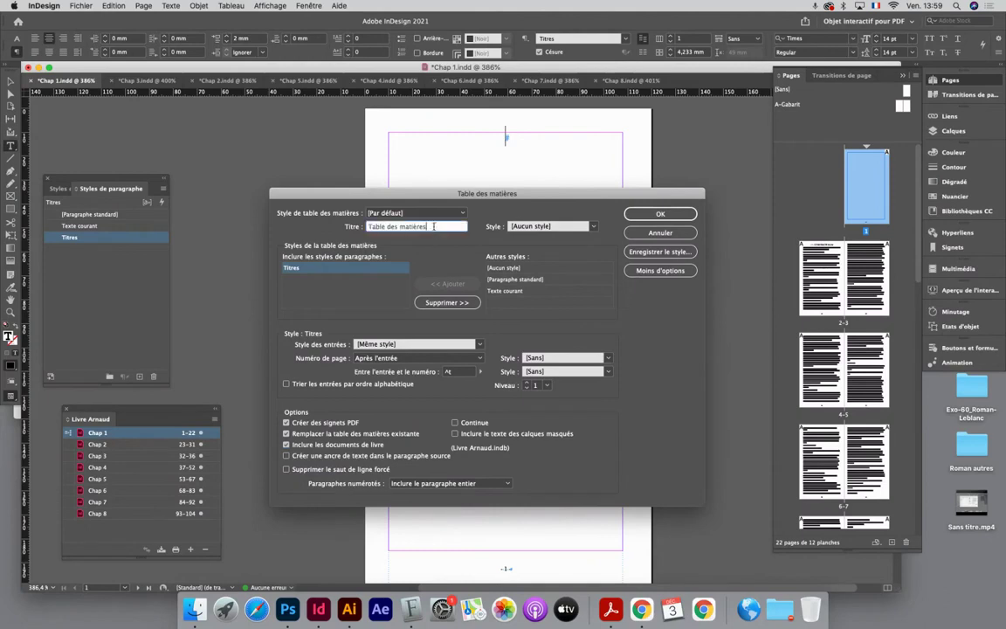
{"action": "type", "text": "Soma"}
{"action": "key", "text": "BackSpace"}
{"action": "key", "text": "BackSpace"}
{"action": "type", "text": "mai"}
{"action": "left_click", "coordinate": [662, 214]}
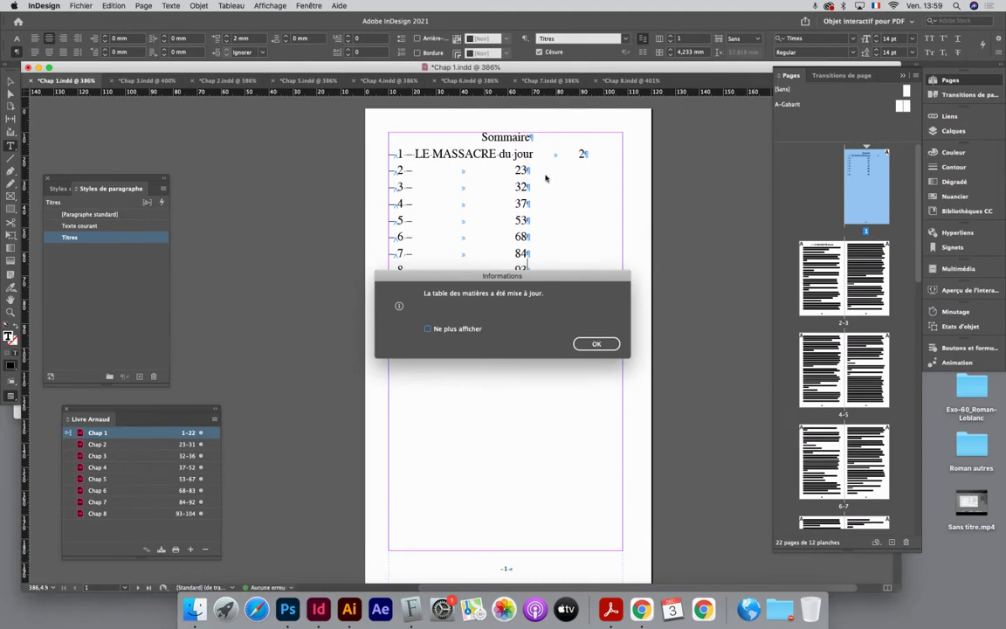
{"action": "left_click", "coordinate": [594, 344]}
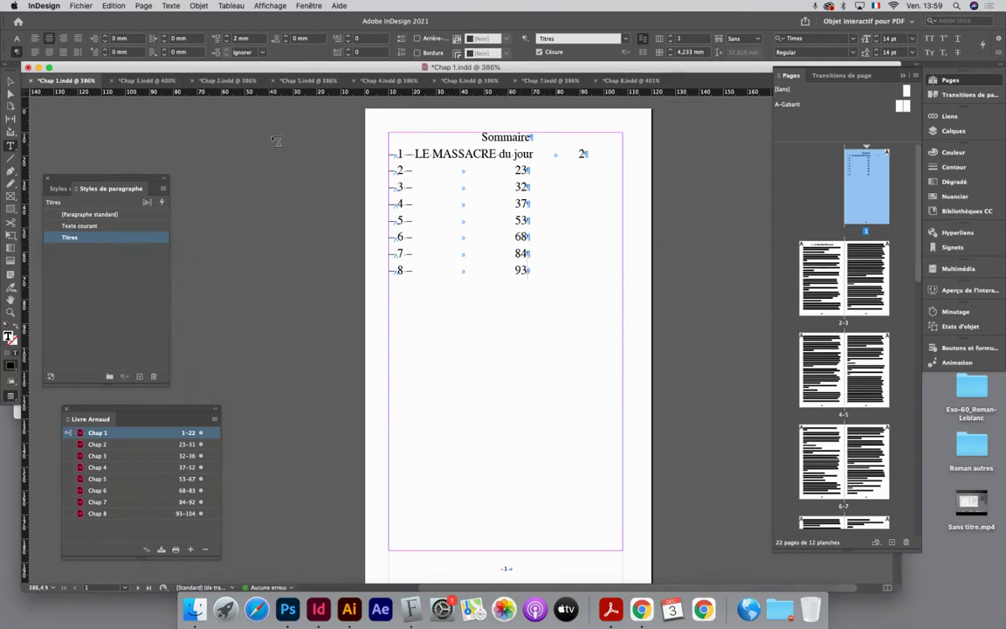
Add the title "Le meurtre" to the numbered heading of the Chap 3 document and save it.
{"action": "left_click", "coordinate": [138, 80]}
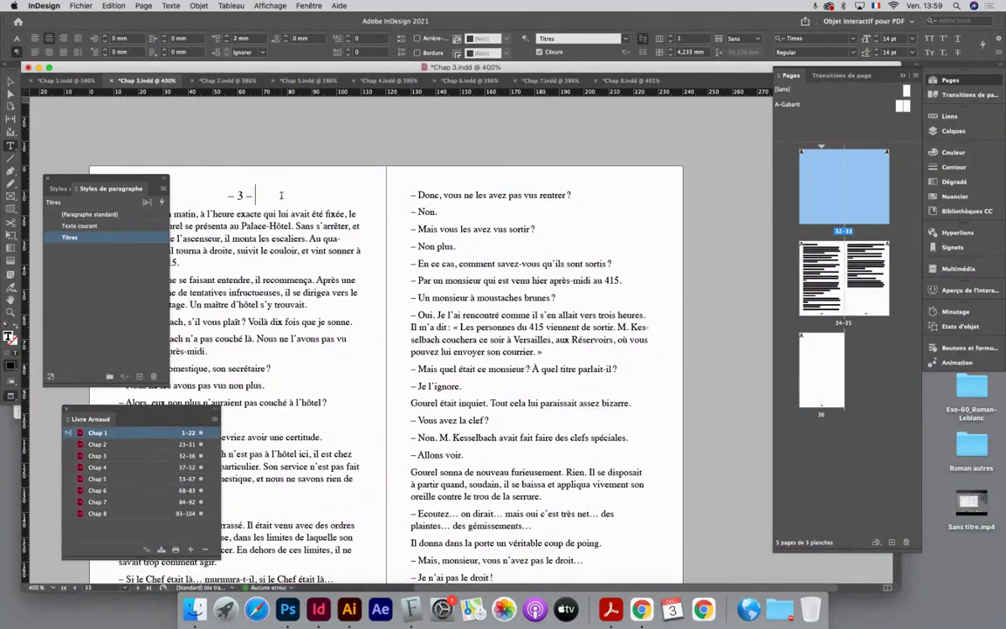
{"action": "type", "text": "Le meurtre"}
Update the existing table of contents in the Chap 1 document.
{"action": "left_click", "coordinate": [67, 80]}
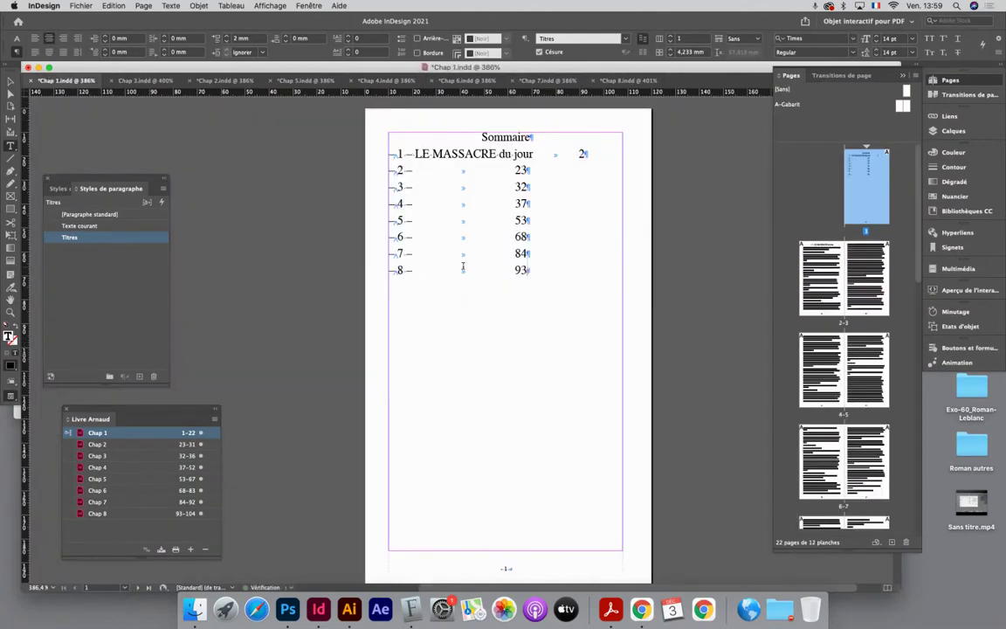
{"action": "key", "text": "super+a"}
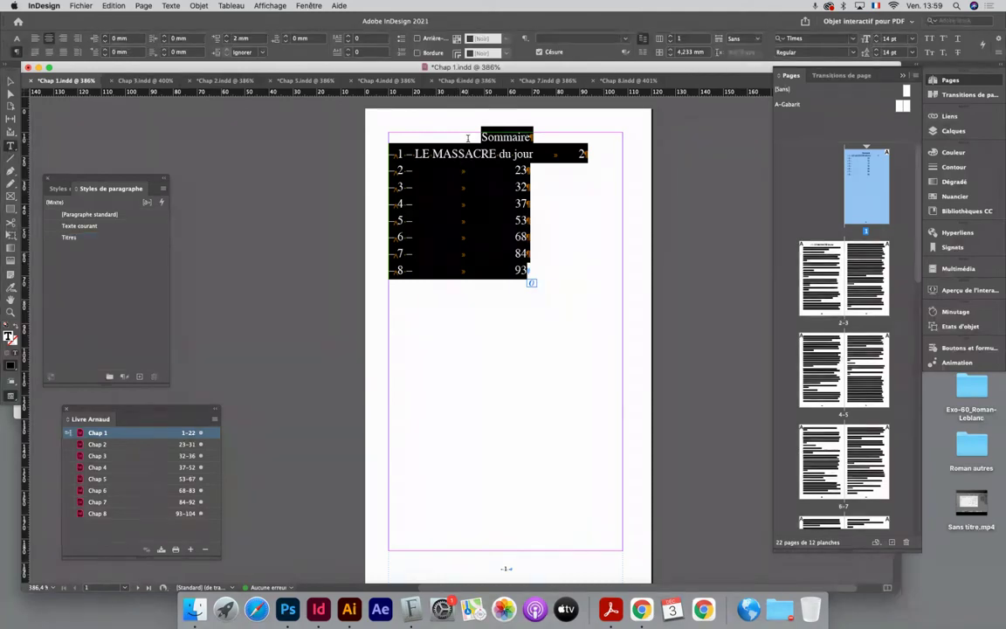
{"action": "left_click", "coordinate": [145, 6]}
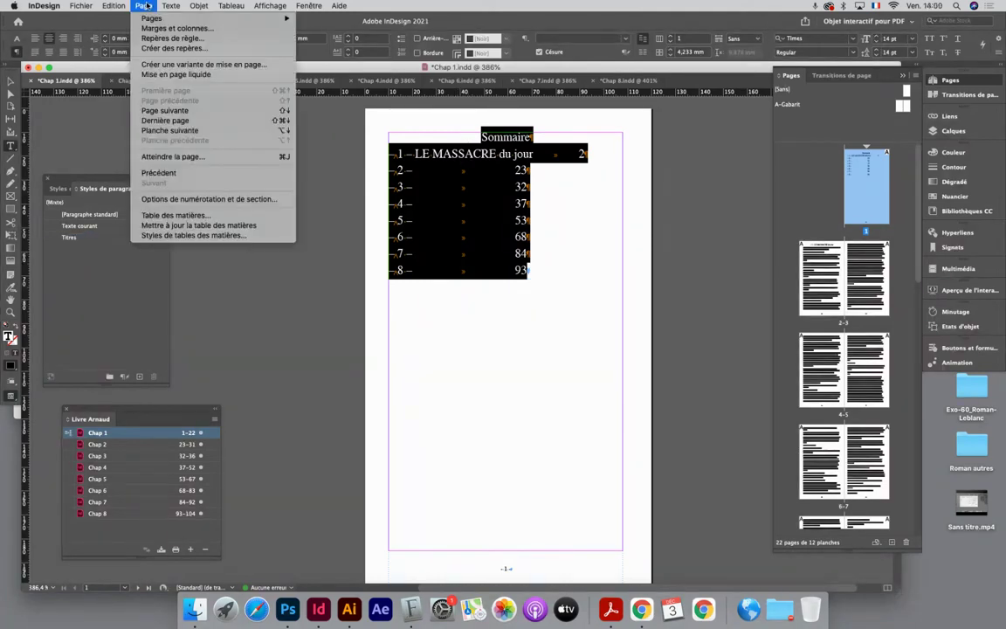
{"action": "left_click", "coordinate": [168, 225]}
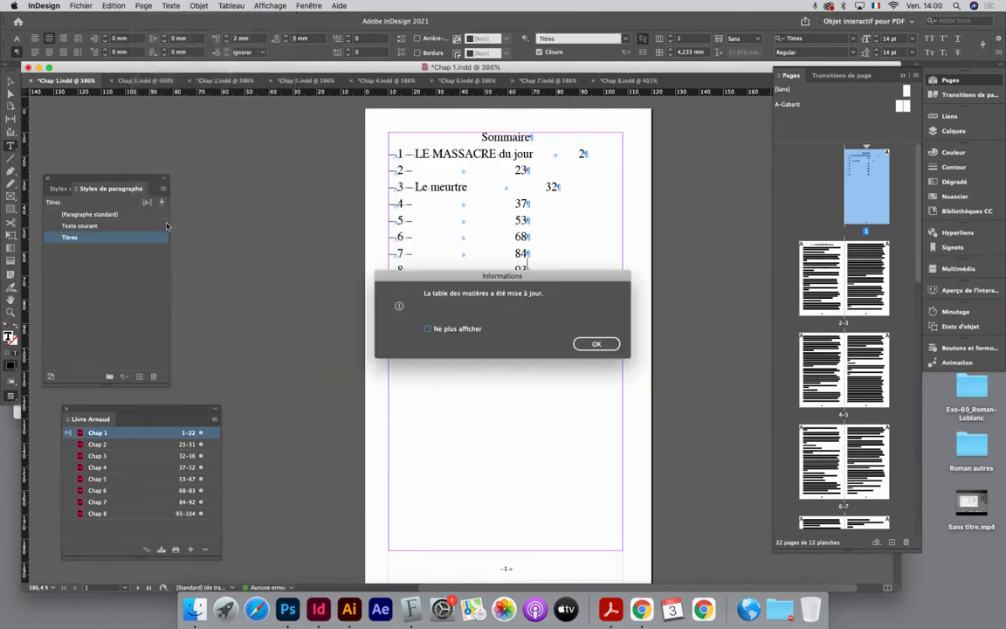
{"action": "left_click", "coordinate": [588, 343]}
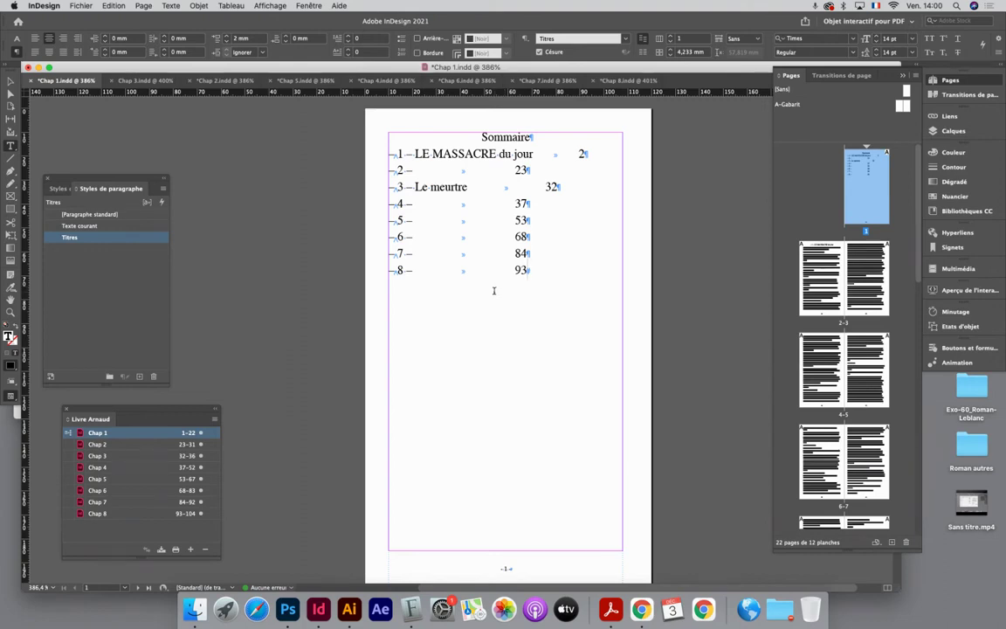
Delete the whole generated table of contents from page 1 and reopen the table of contents settings.
{"action": "key", "text": "super+a"}
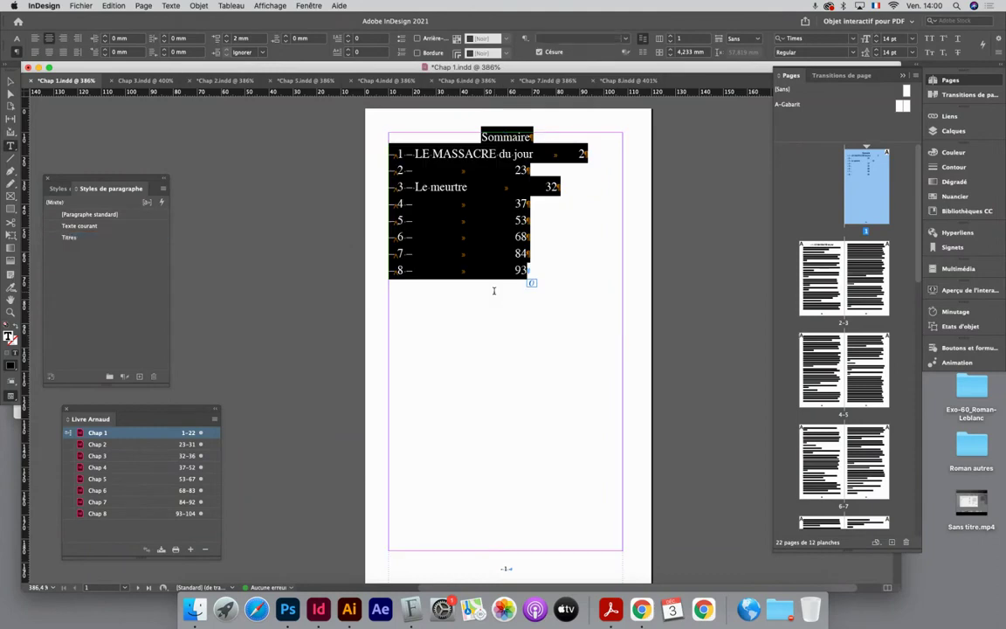
{"action": "key", "text": "BackSpace"}
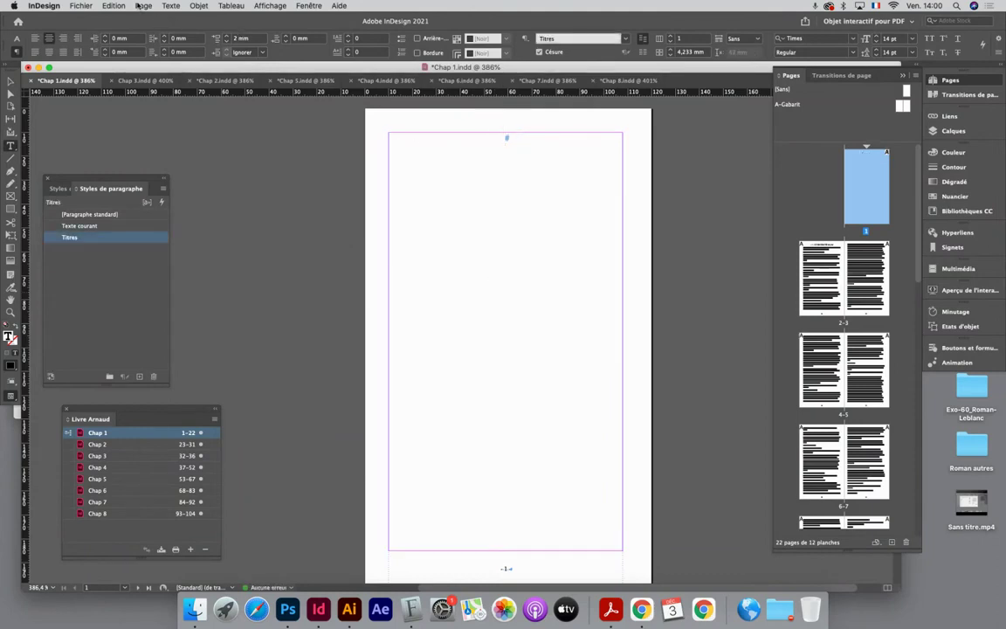
{"action": "left_click", "coordinate": [143, 6]}
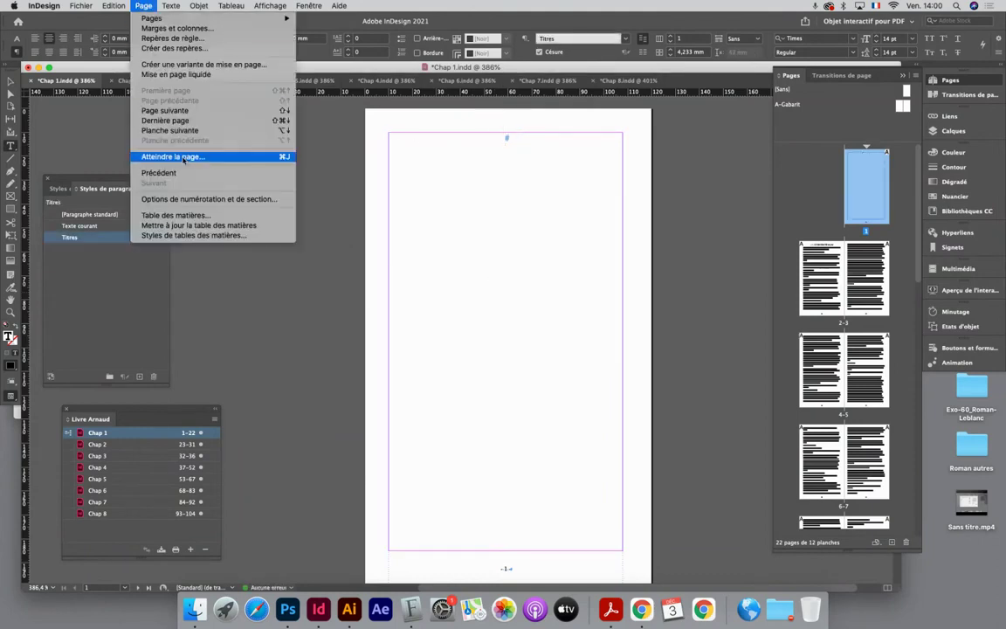
{"action": "left_click", "coordinate": [178, 215]}
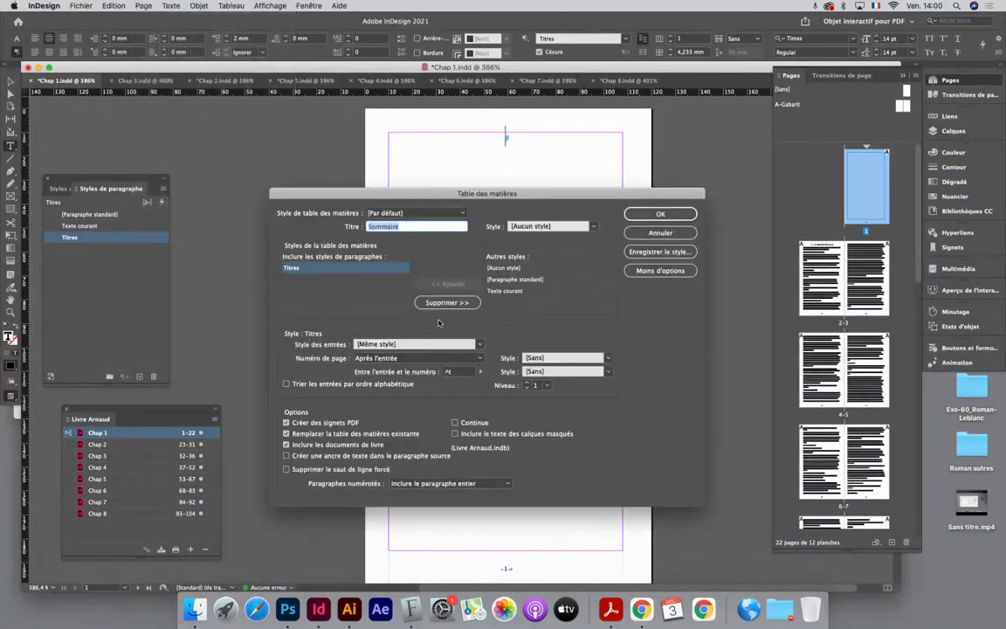
{"action": "left_click_drag", "start_coordinate": [435, 194], "coordinate": [458, 191]}
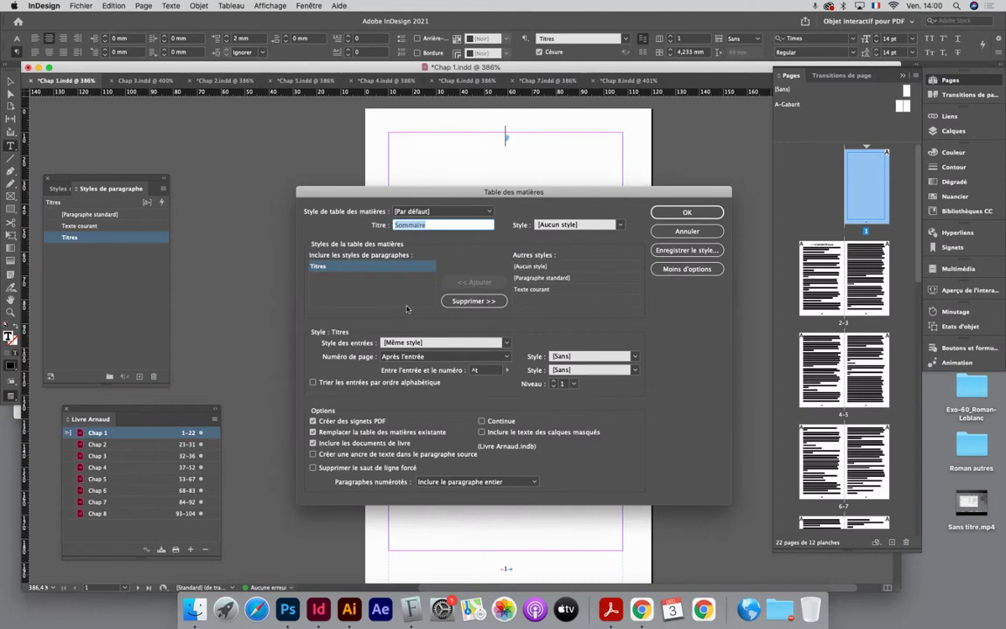
{"action": "left_click_drag", "start_coordinate": [399, 190], "coordinate": [371, 205]}
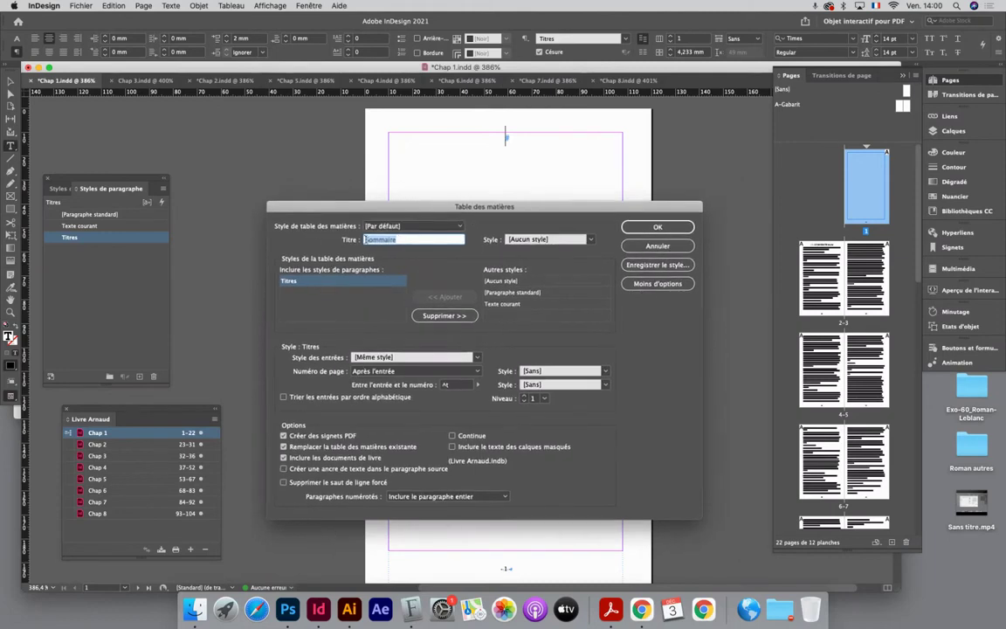
Create a new paragraph style named "titre du sommaire" for the table of contents title.
{"action": "left_click", "coordinate": [590, 239]}
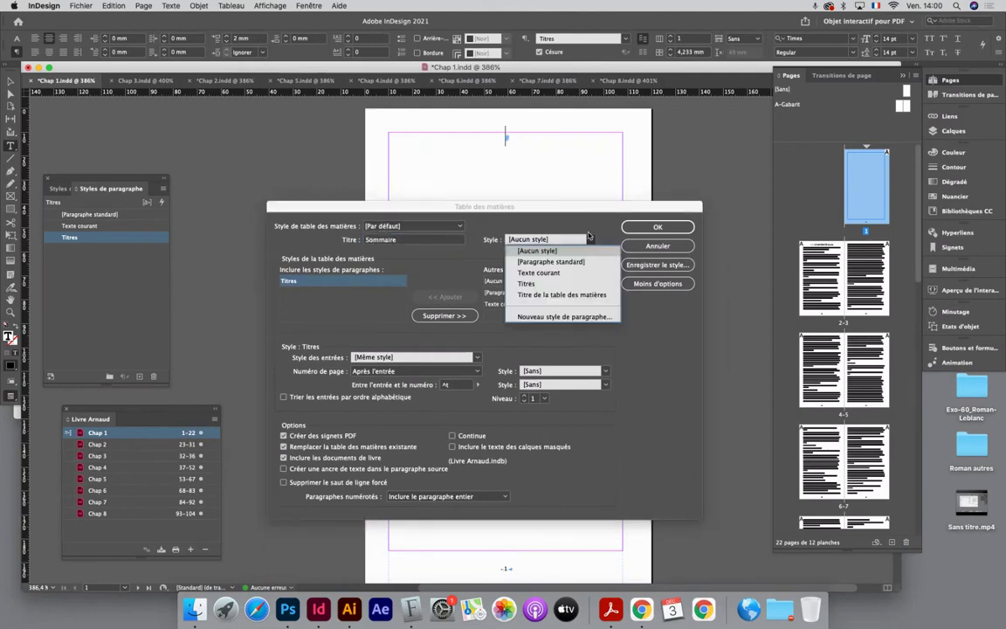
{"action": "left_click", "coordinate": [549, 317]}
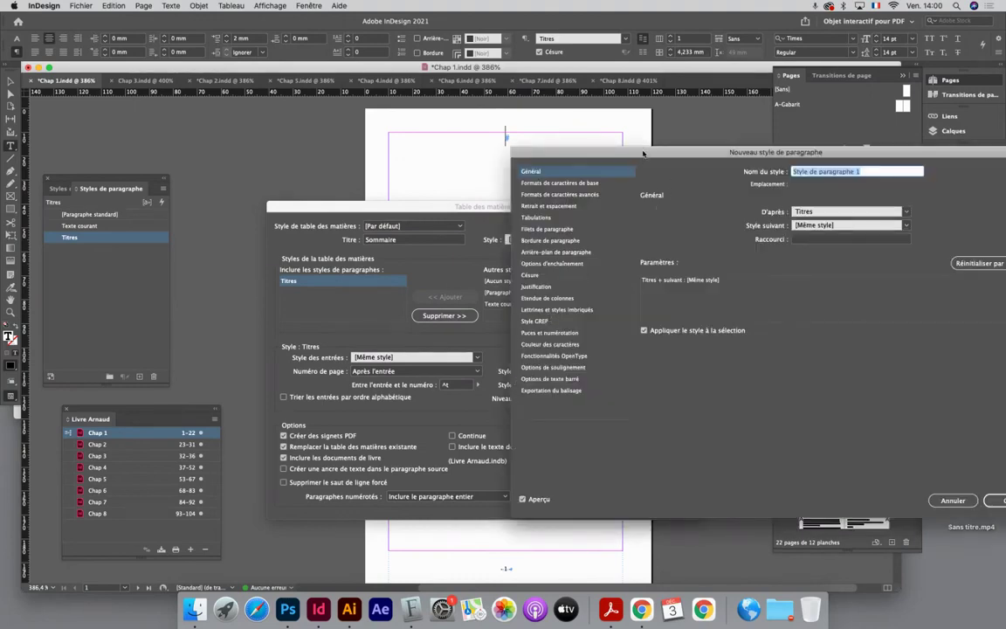
{"action": "left_click_drag", "start_coordinate": [645, 152], "coordinate": [508, 151]}
{"action": "type", "text": "Titre du sommaire"}
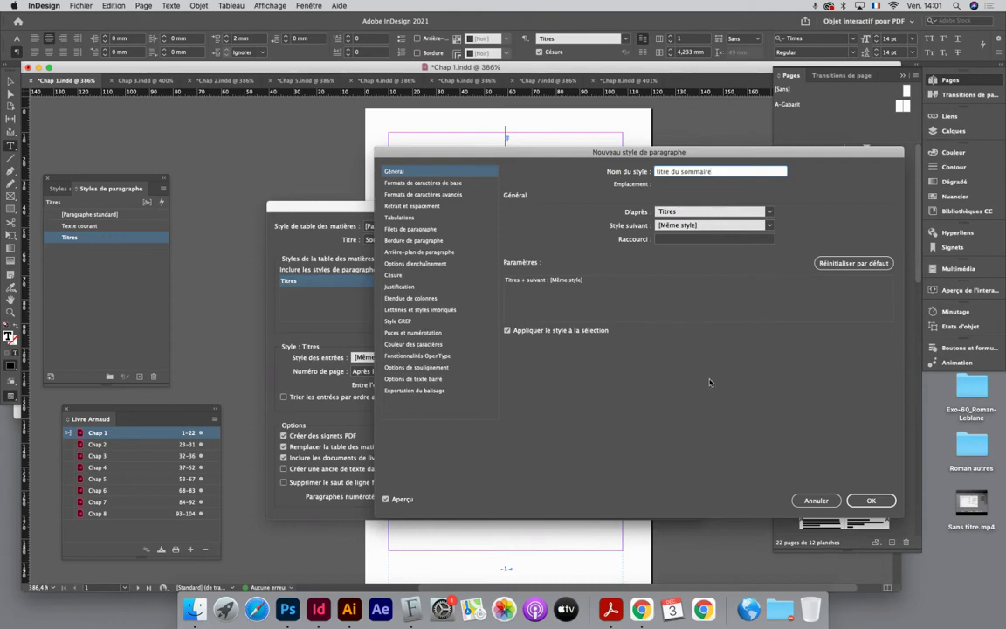
{"action": "left_click", "coordinate": [871, 501]}
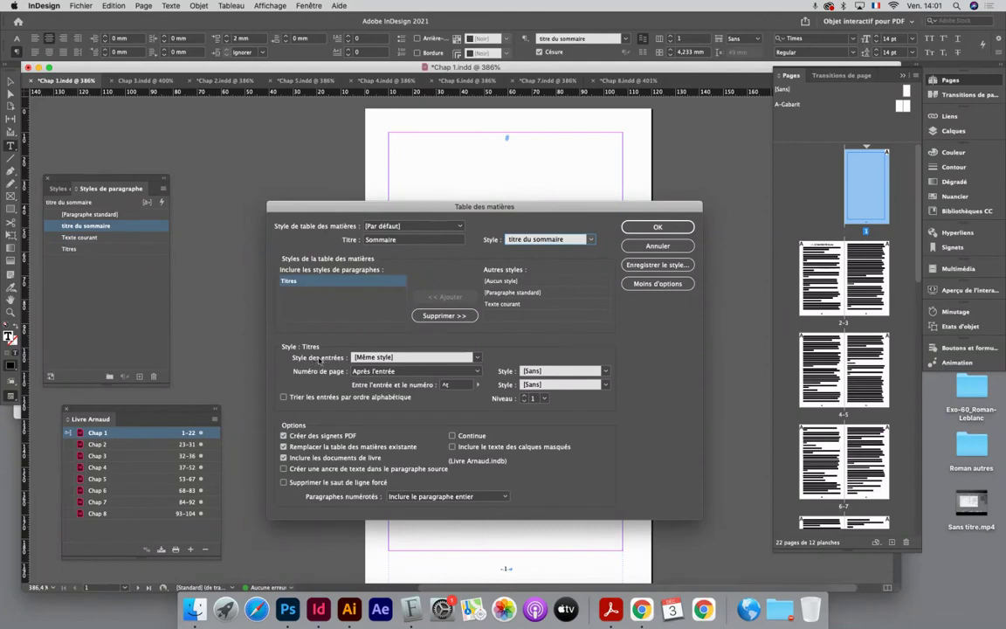
Create a new paragraph style named "Entrées du sommaire" for the entries of the table of contents.
{"action": "left_click", "coordinate": [476, 358]}
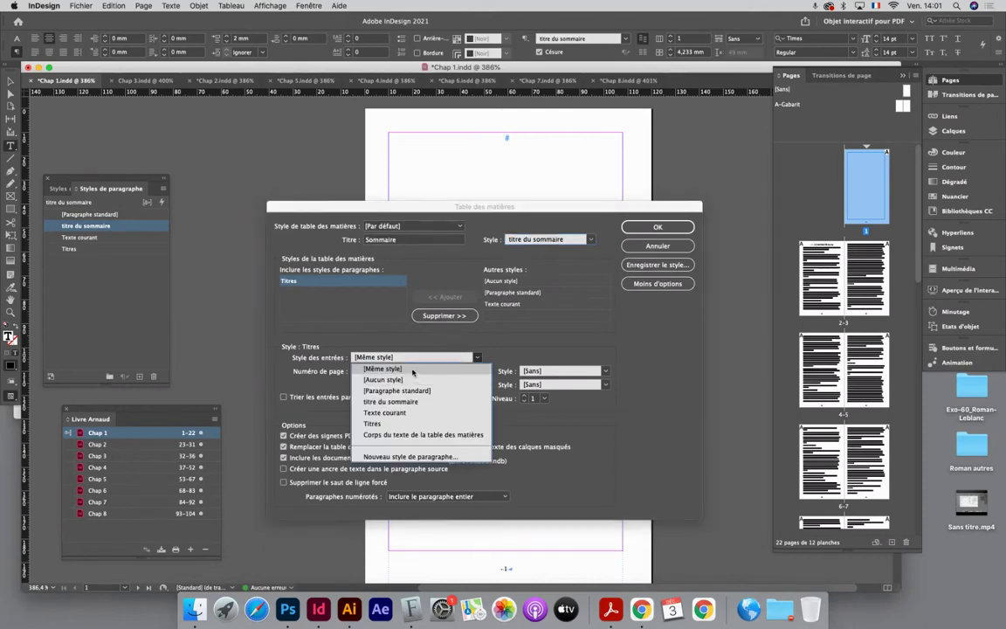
{"action": "left_click", "coordinate": [337, 312]}
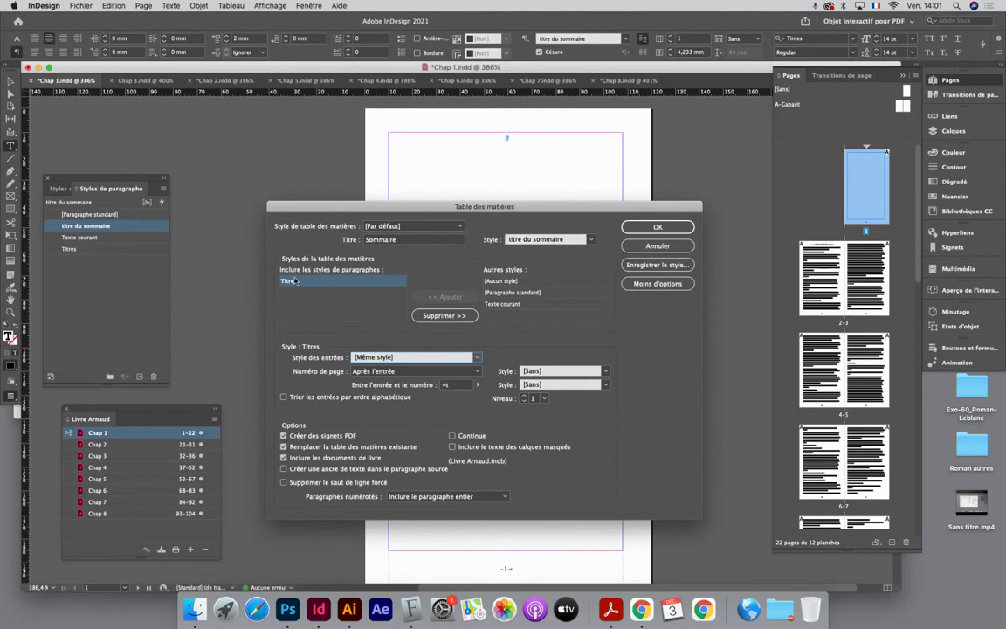
{"action": "left_click", "coordinate": [478, 358]}
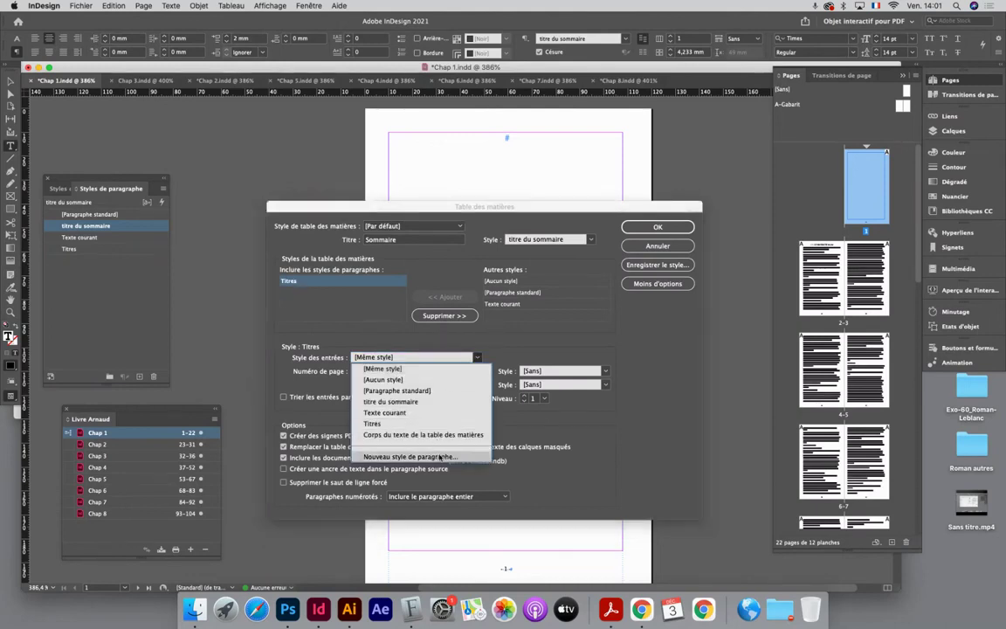
{"action": "left_click", "coordinate": [438, 457]}
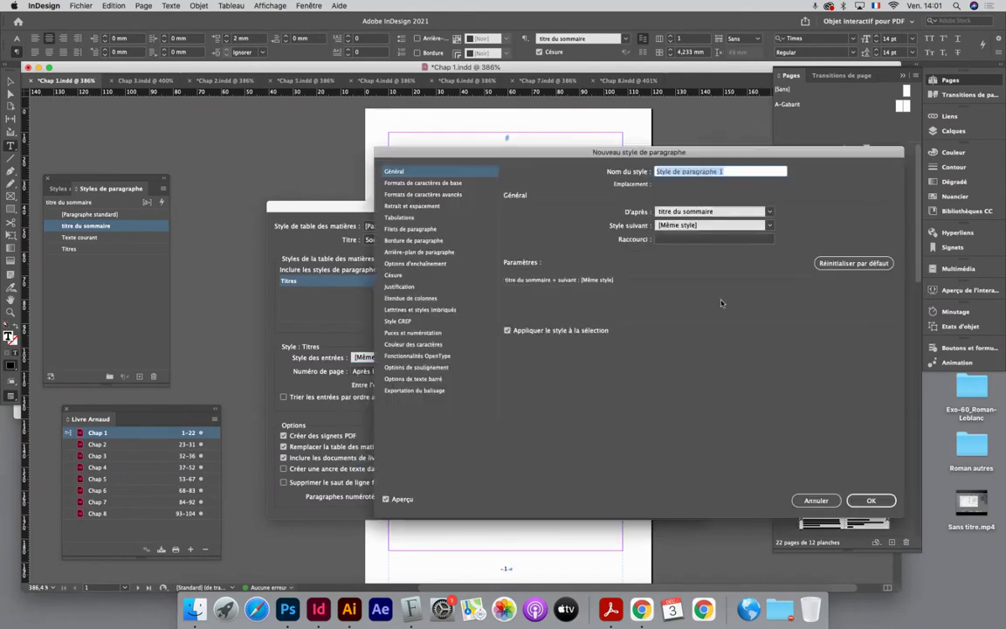
{"action": "type", "text": "tntrées"}
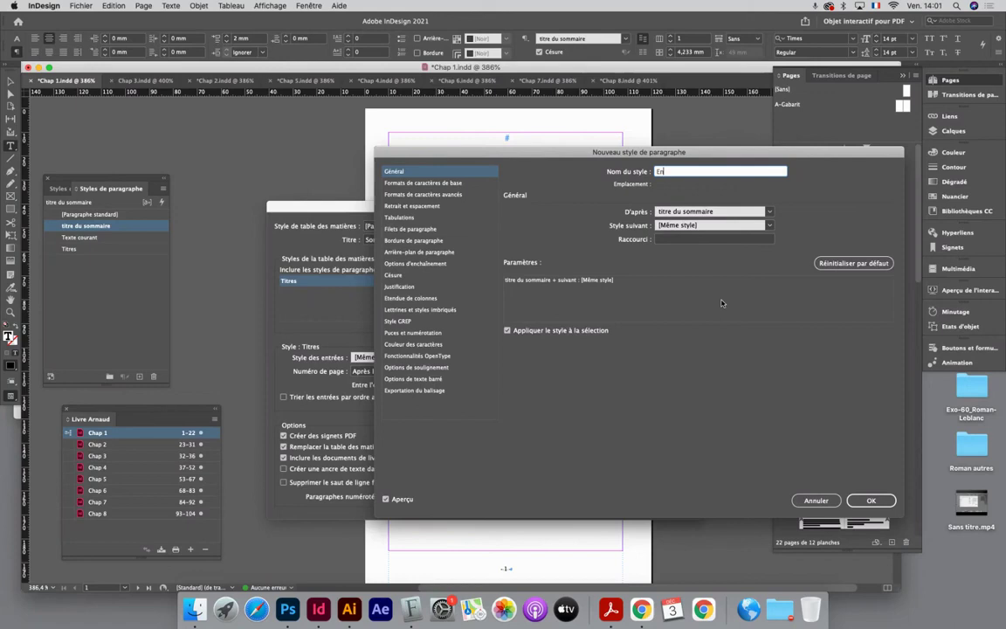
{"action": "type", "text": "rées du sommaire"}
Format the new entry style in Roboto at 12 pt with the character colour C=100 M=0 J=0 N=0.
{"action": "left_click", "coordinate": [384, 183]}
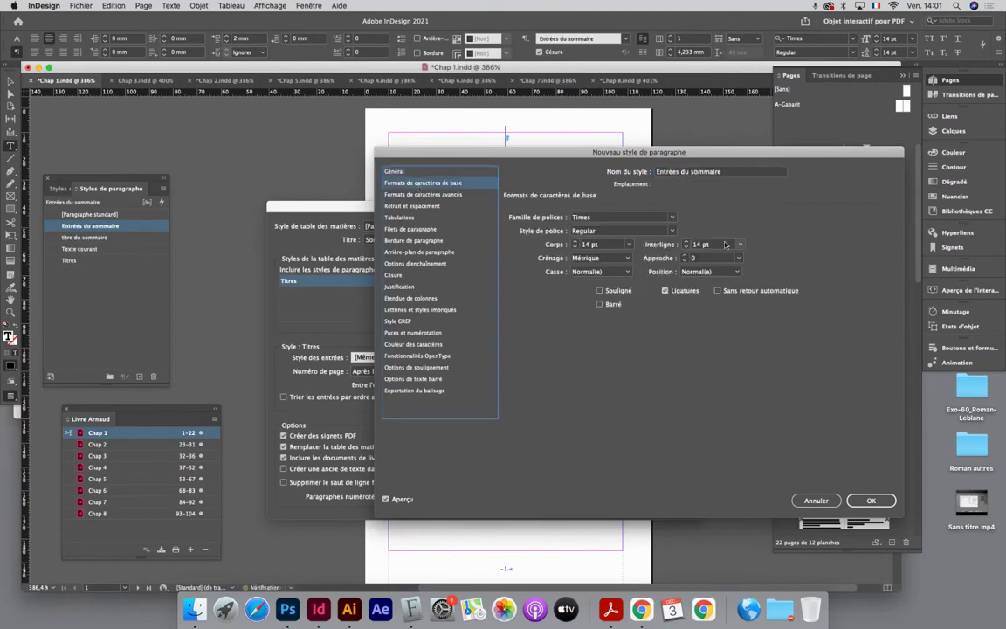
{"action": "left_click", "coordinate": [575, 247]}
{"action": "left_click", "coordinate": [672, 217]}
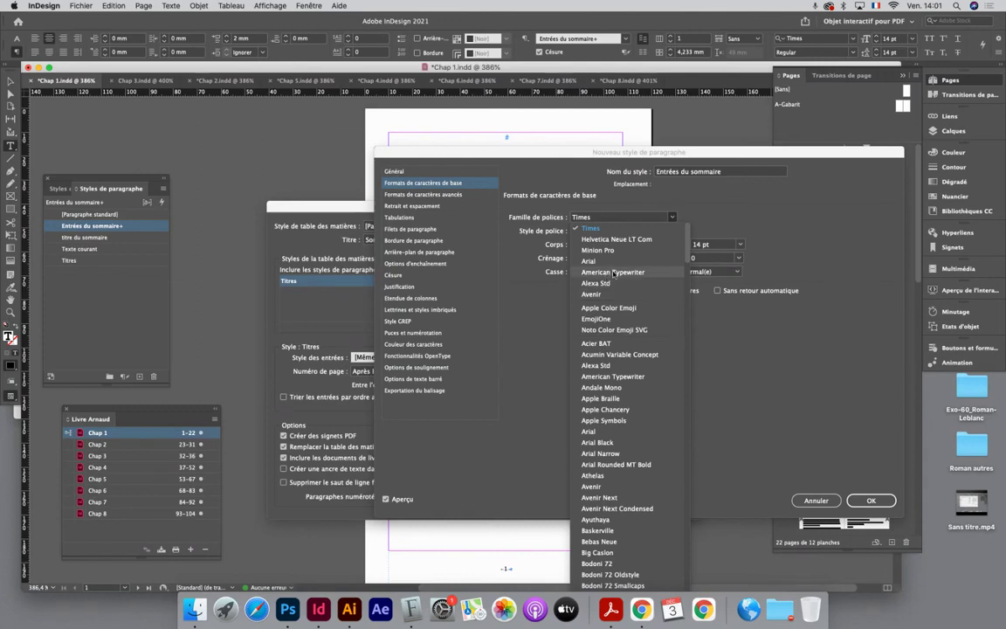
{"action": "left_click", "coordinate": [623, 215]}
{"action": "type", "text": "Roboto"}
{"action": "key", "text": "Tab"}
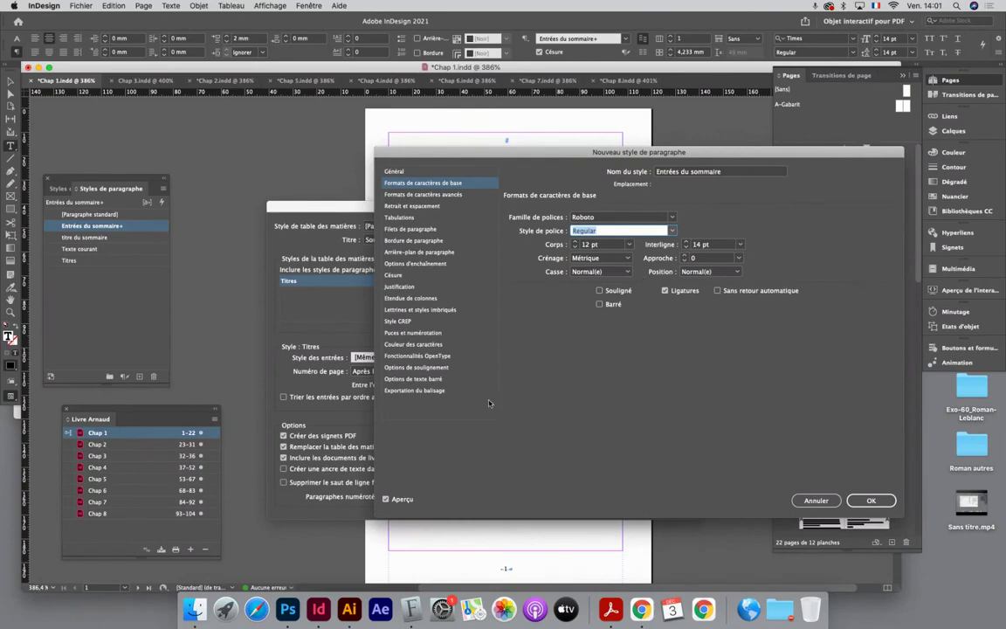
{"action": "left_click", "coordinate": [414, 344]}
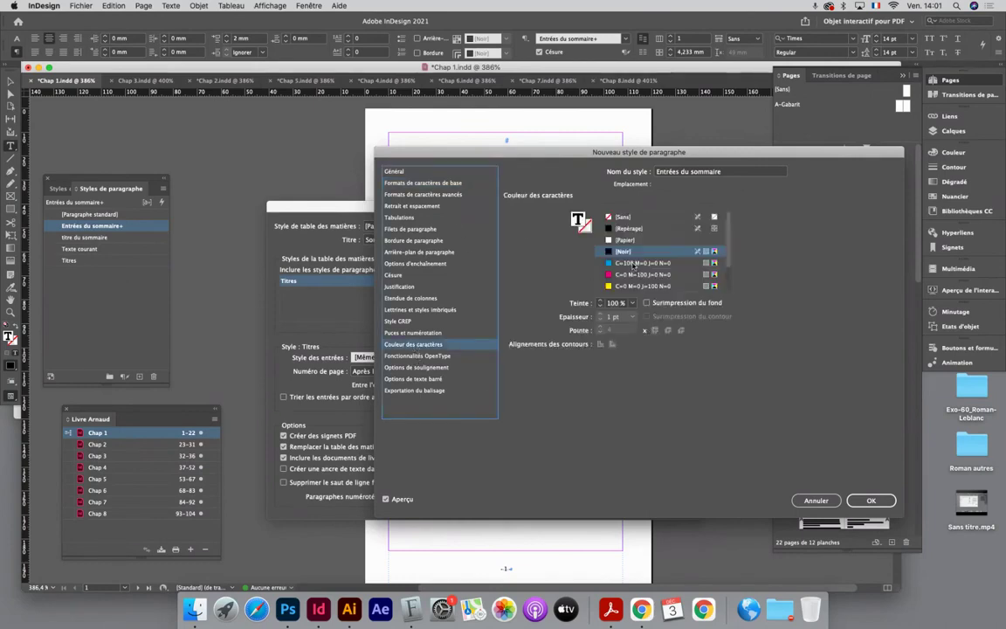
{"action": "left_click", "coordinate": [642, 262]}
{"action": "left_click", "coordinate": [870, 501]}
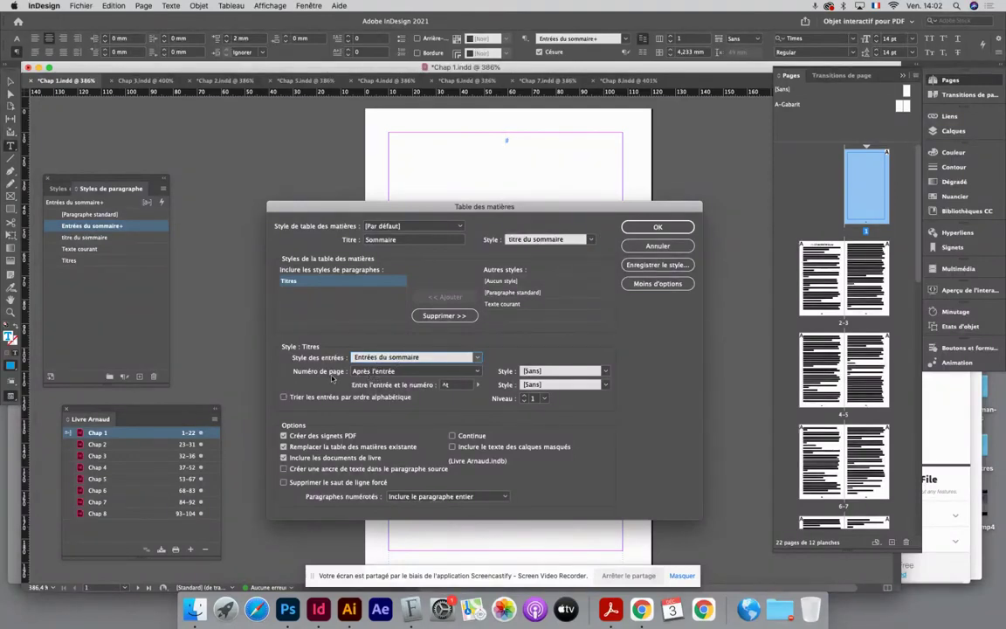
Create a new character style named "Folios" for the page numbers of the table of contents.
{"action": "left_click", "coordinate": [606, 373]}
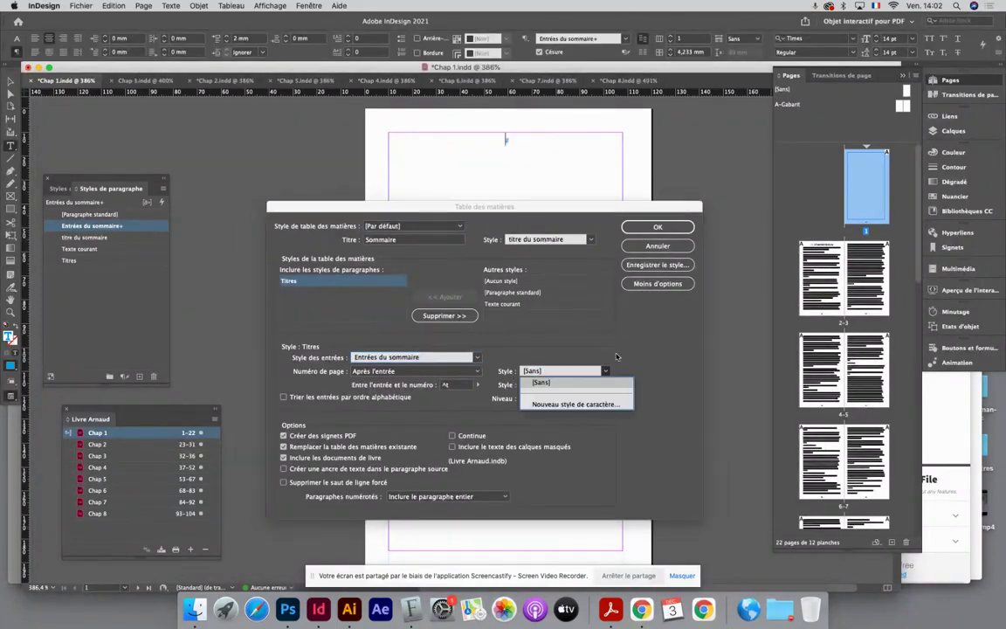
{"action": "left_click", "coordinate": [603, 404]}
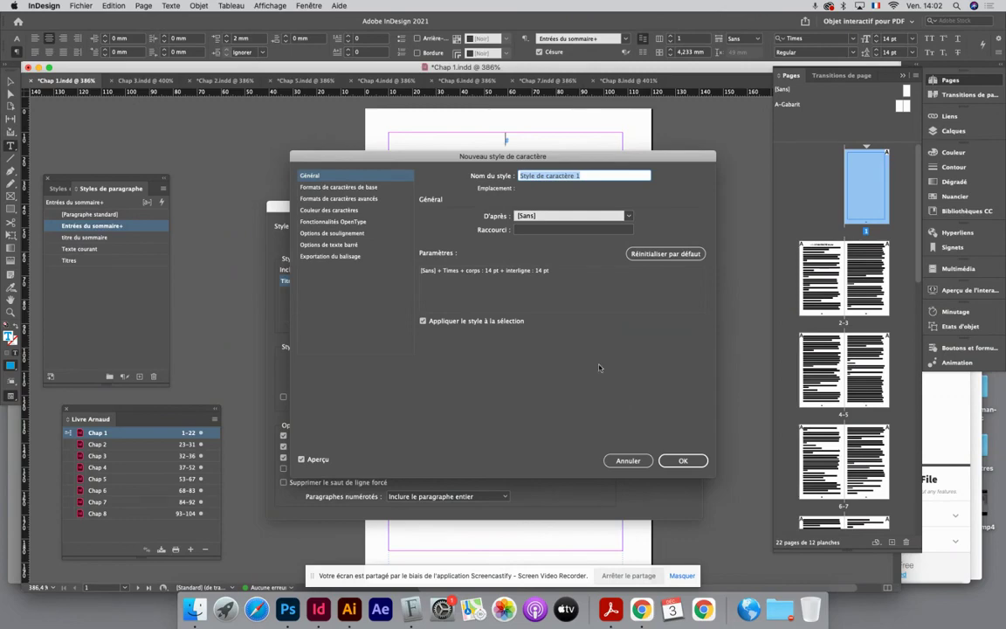
{"action": "type", "text": "Filets"}
{"action": "key", "text": "BackSpace"}
{"action": "key", "text": "BackSpace"}
{"action": "key", "text": "BackSpace"}
{"action": "key", "text": "BackSpace"}
{"action": "key", "text": "BackSpace"}
{"action": "type", "text": "olios"}
Format the "Folios" character style in Roboto Bold with a reduced font size.
{"action": "left_click", "coordinate": [316, 187]}
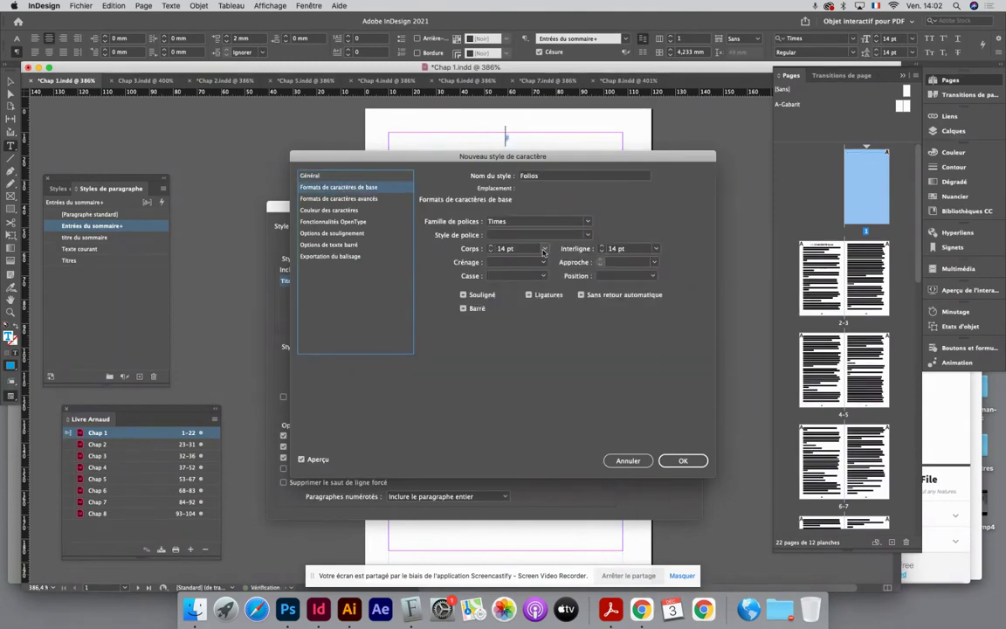
{"action": "double_click", "coordinate": [522, 222]}
{"action": "type", "text": "Roboto"}
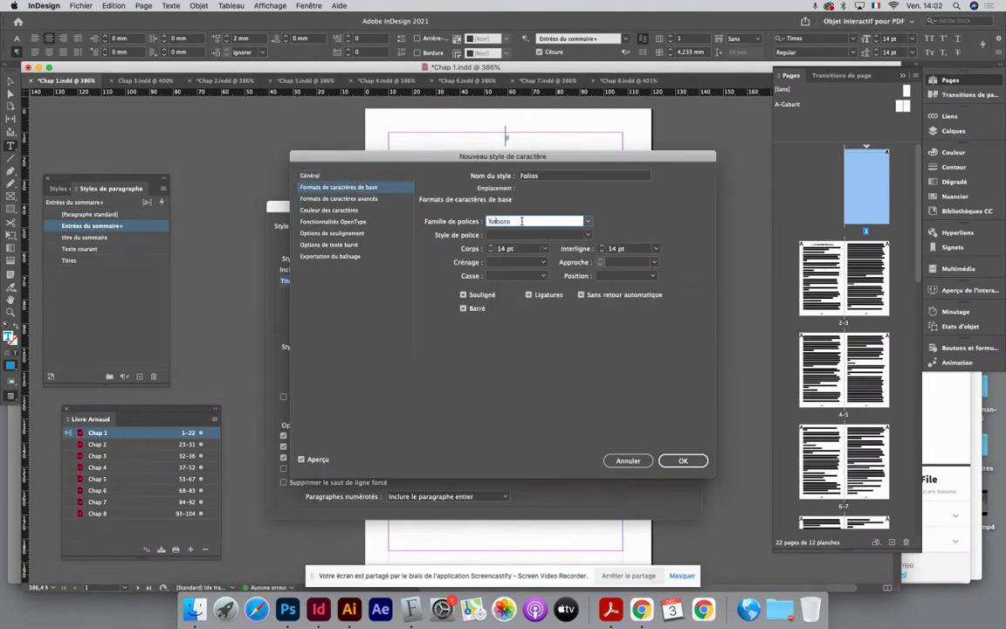
{"action": "key", "text": "Tab"}
{"action": "type", "text": "Bold"}
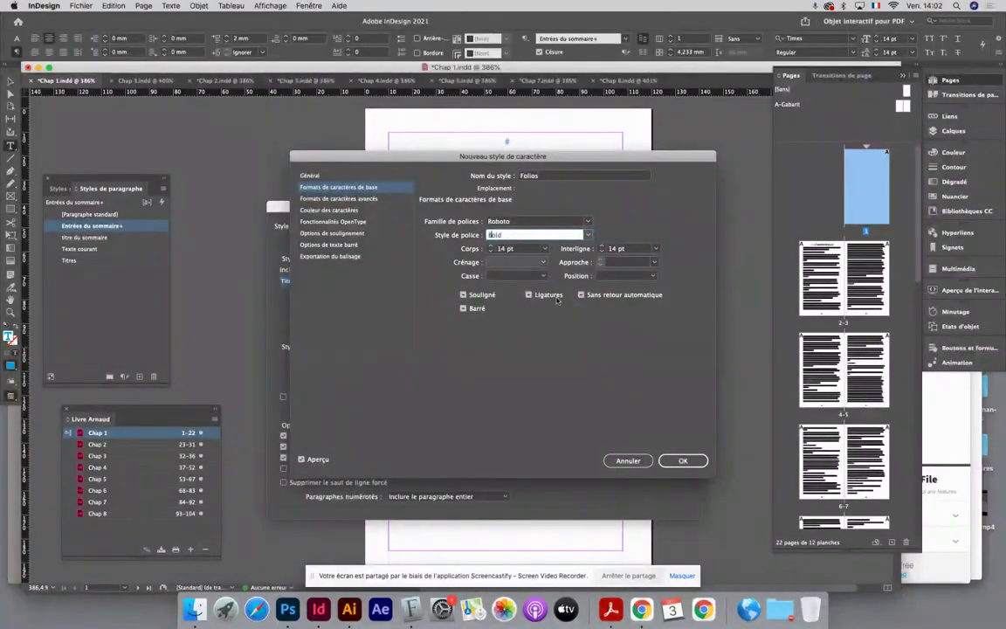
{"action": "key", "text": "Tab"}
{"action": "left_click", "coordinate": [491, 251]}
{"action": "key", "text": "Return"}
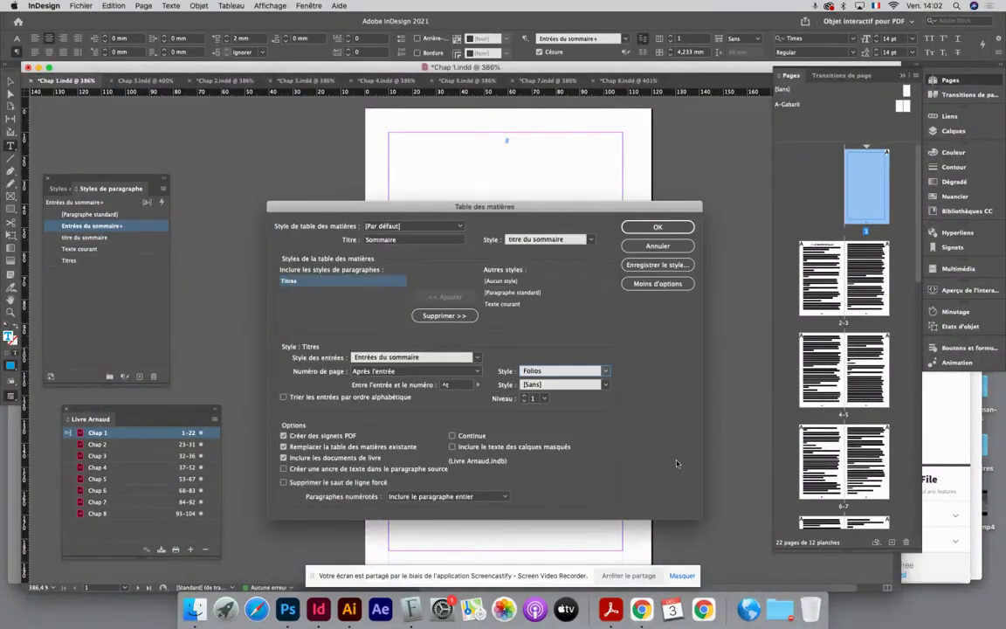
Generate the table of contents on page 1 of Chap 1 with the chosen styles and deselect its text.
{"action": "left_click", "coordinate": [658, 228]}
{"action": "left_click", "coordinate": [596, 343]}
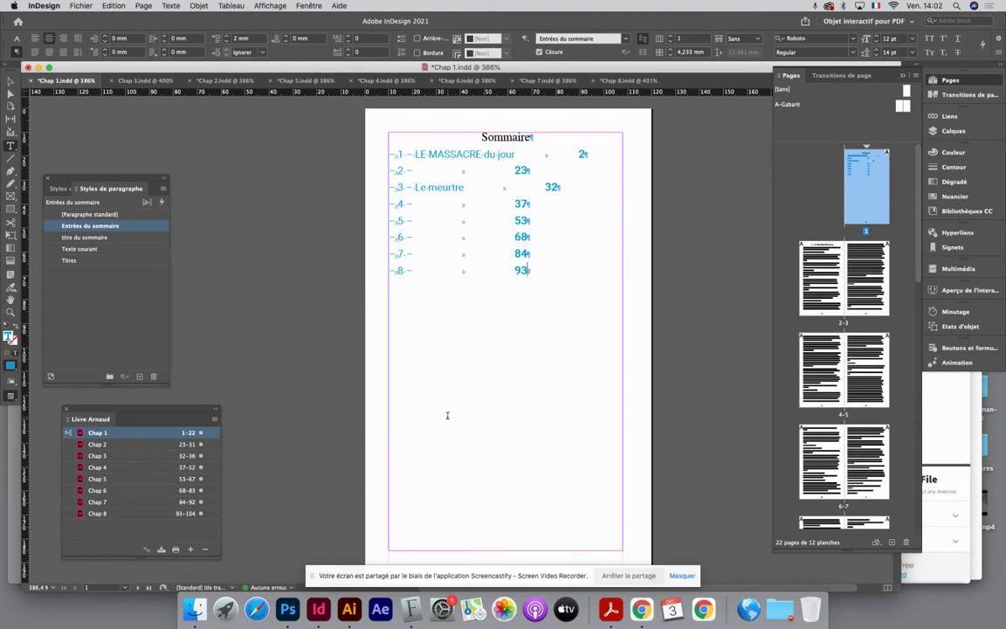
{"action": "key", "text": "Escape"}
{"action": "left_click", "coordinate": [270, 211]}
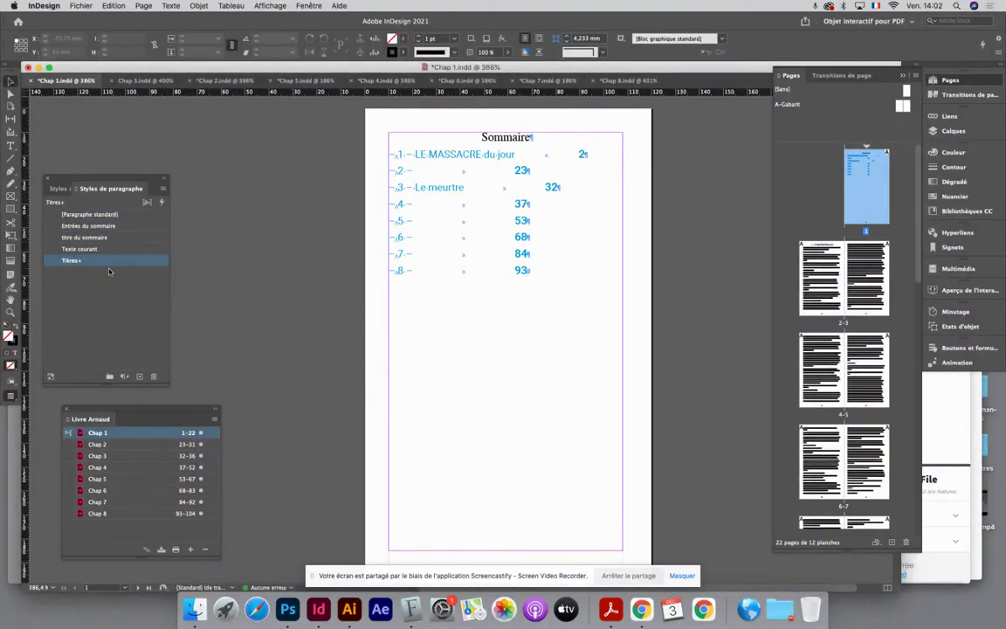
Increase the font size of the "titre du sommaire" paragraph style by several points.
{"action": "double_click", "coordinate": [88, 237]}
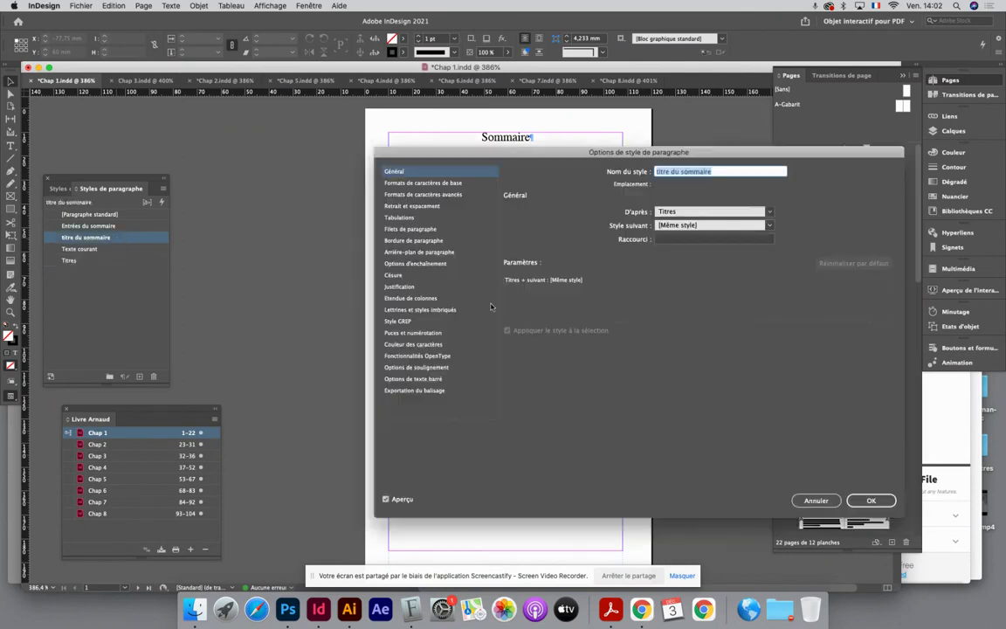
{"action": "left_click", "coordinate": [424, 182]}
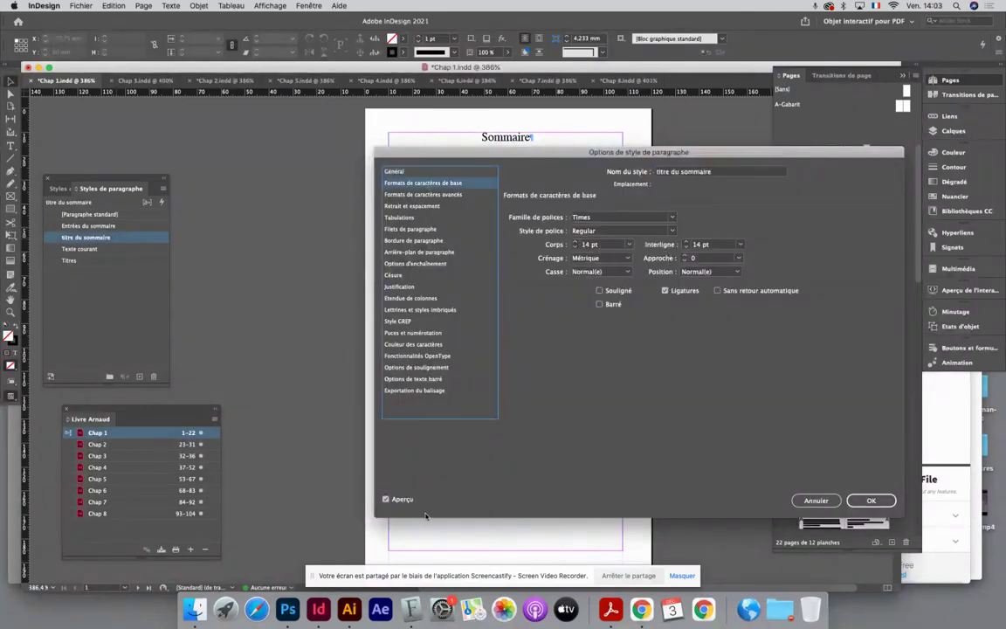
{"action": "left_click", "coordinate": [576, 242]}
{"action": "left_click", "coordinate": [576, 242]}
{"action": "left_click", "coordinate": [576, 242]}
{"action": "left_click", "coordinate": [576, 242]}
{"action": "left_click", "coordinate": [575, 242]}
{"action": "left_click", "coordinate": [575, 242]}
{"action": "left_click", "coordinate": [575, 242]}
{"action": "key", "text": "Return"}
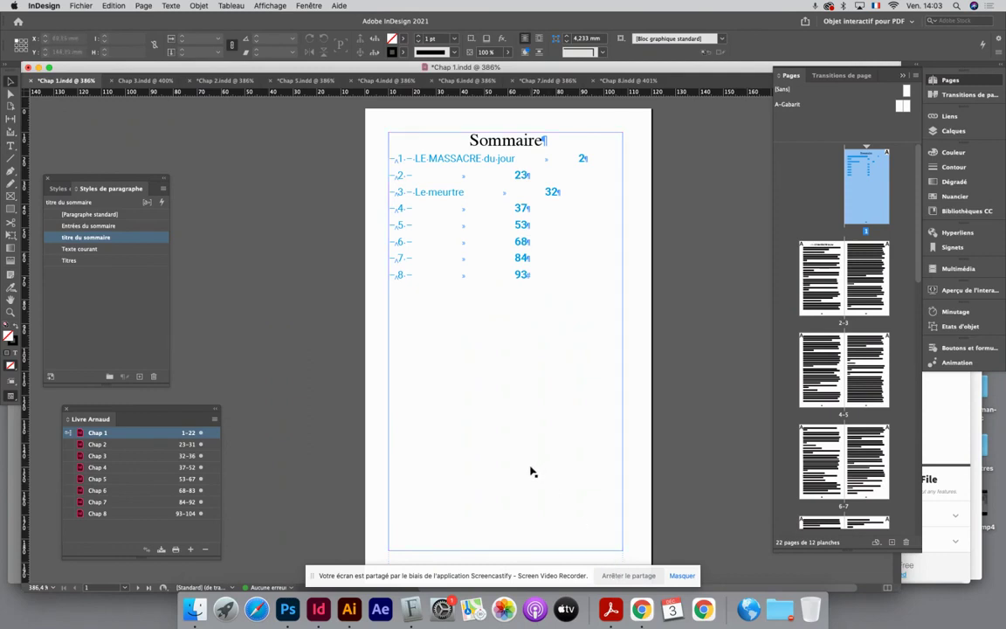
Export all eight chapters of the book as one interactive PDF to the Bureau folder.
{"action": "key", "text": "super+a"}
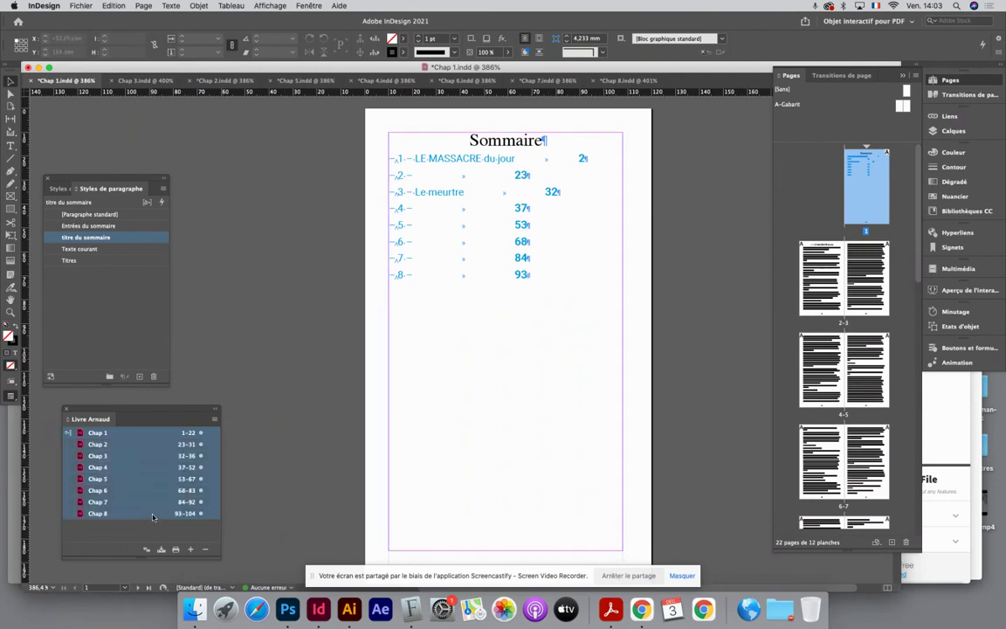
{"action": "left_click", "coordinate": [214, 420]}
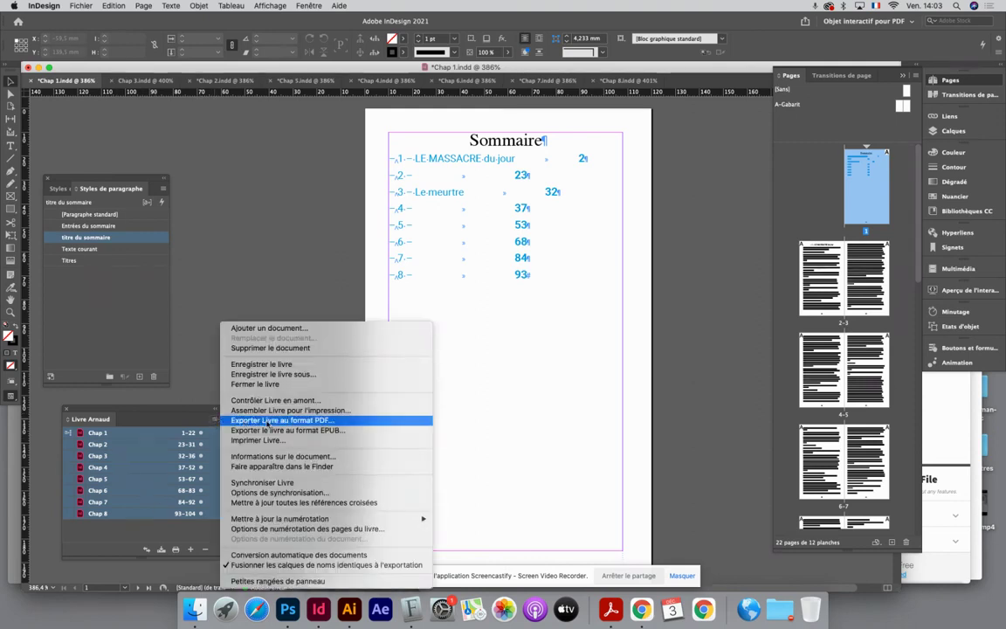
{"action": "left_click", "coordinate": [271, 421]}
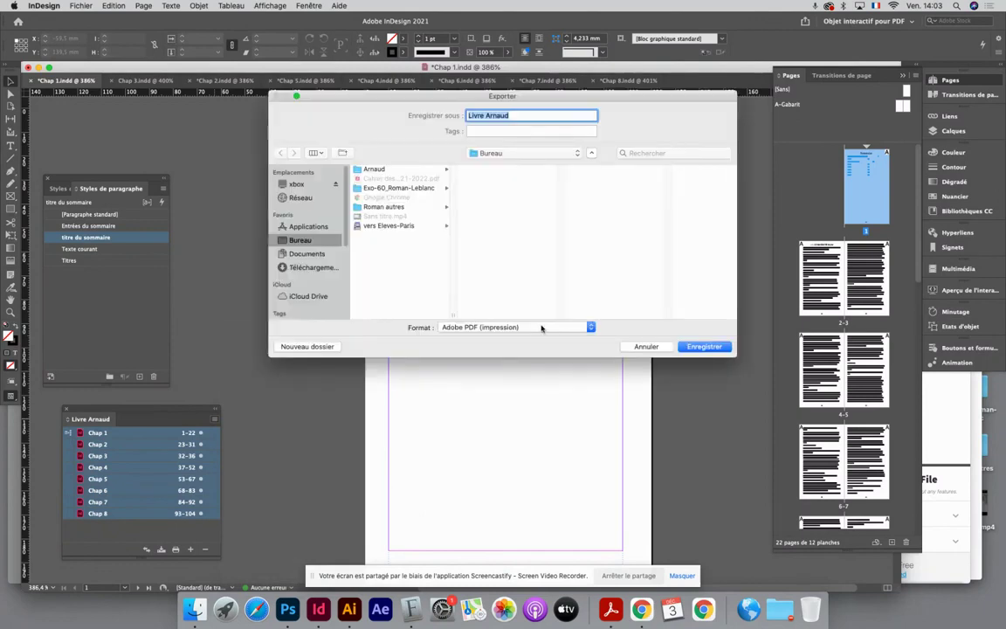
{"action": "left_click", "coordinate": [541, 329]}
{"action": "left_click", "coordinate": [524, 337]}
{"action": "key", "text": "Return"}
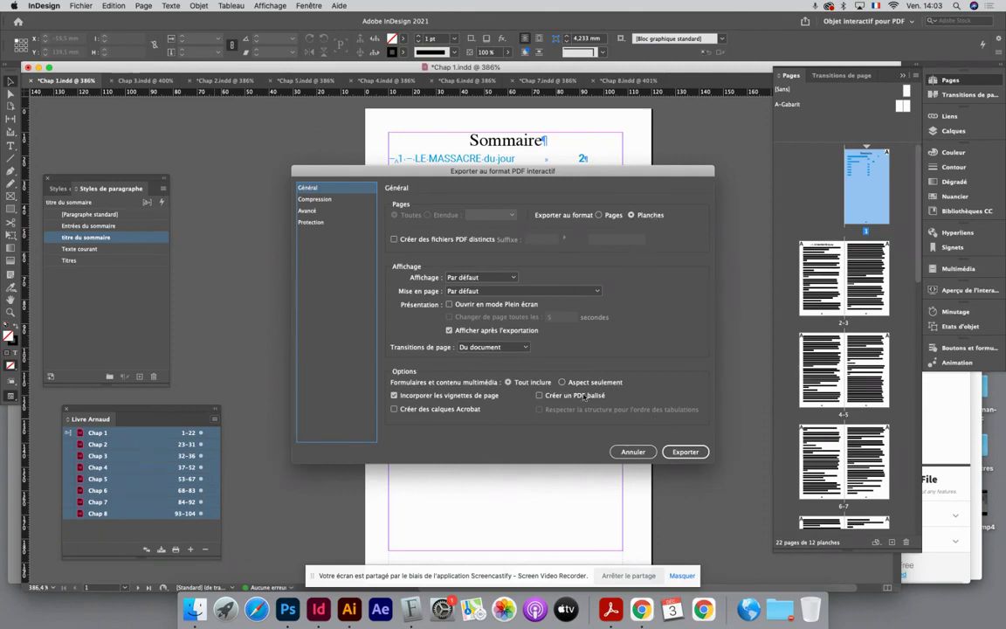
{"action": "left_click", "coordinate": [685, 452]}
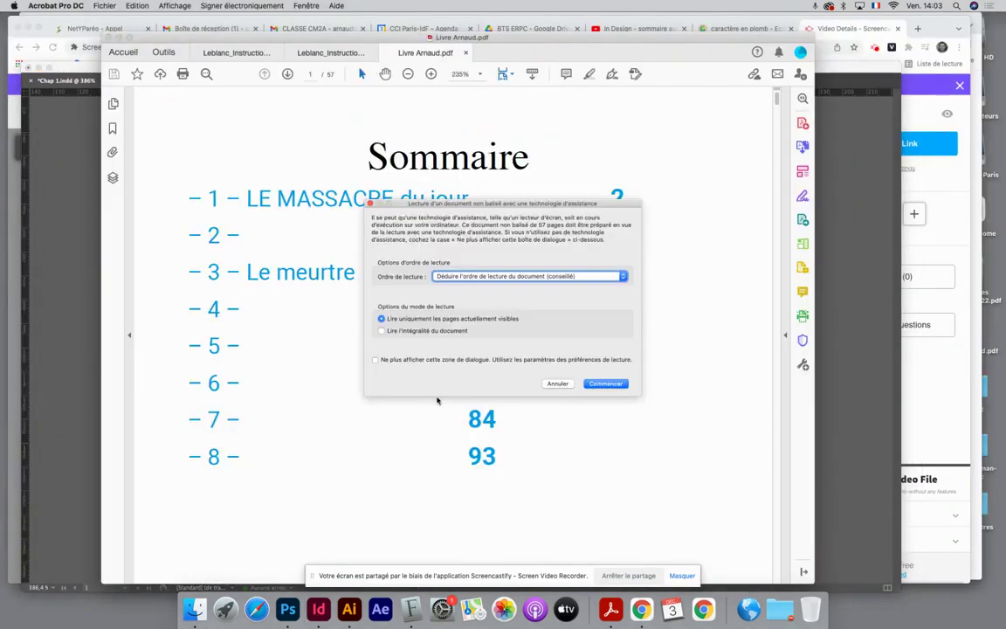
Dismiss the assistive reading options and test the "Le meurtre" link in the exported PDF's table of contents.
{"action": "left_click", "coordinate": [556, 384]}
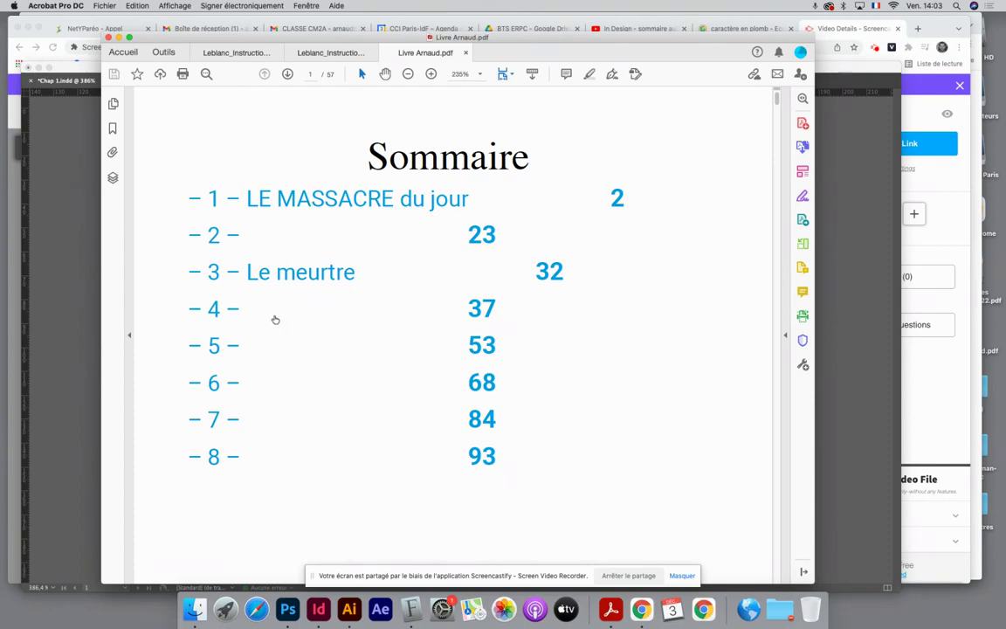
{"action": "left_click", "coordinate": [281, 275]}
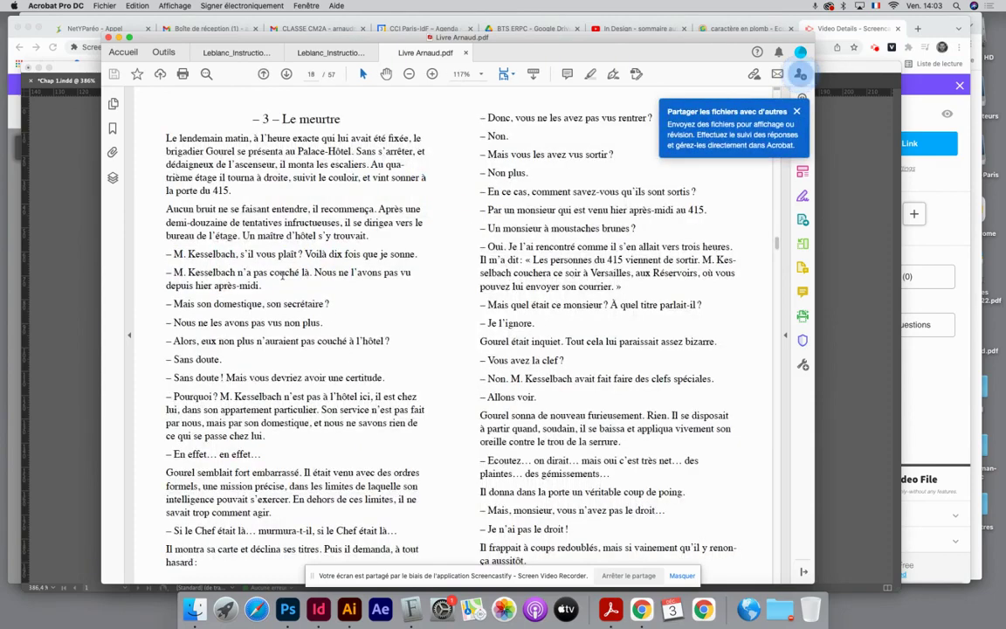